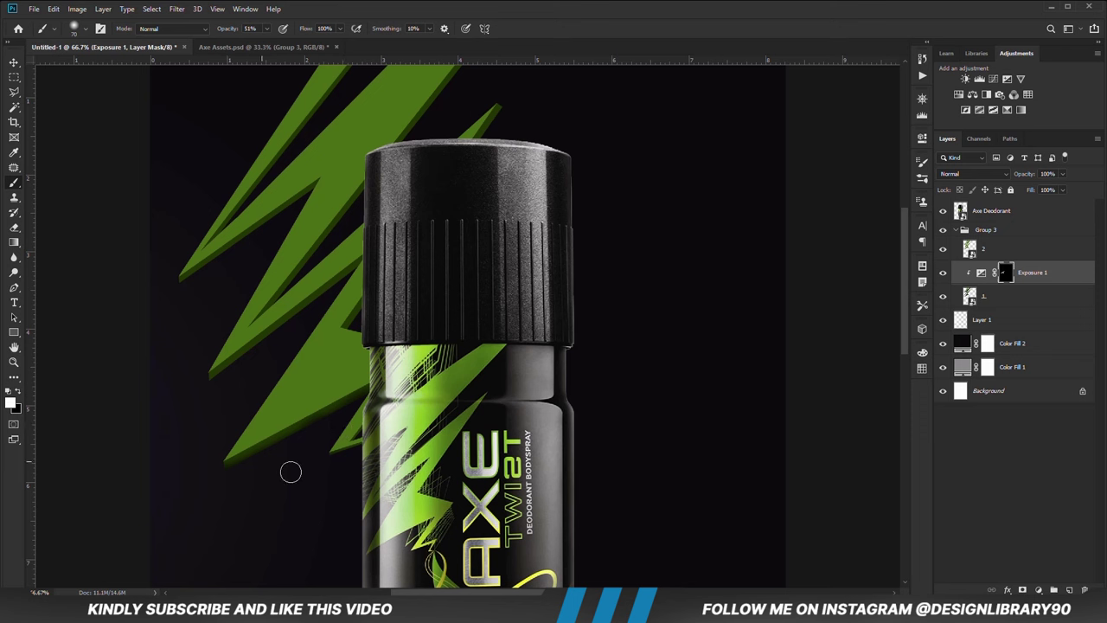
Paint the Exposure 1 mask along the green bolt's side edges with a soft white brush at 51% opacity.
key(x)
key(x)
key(bracketright)
key(bracketright)
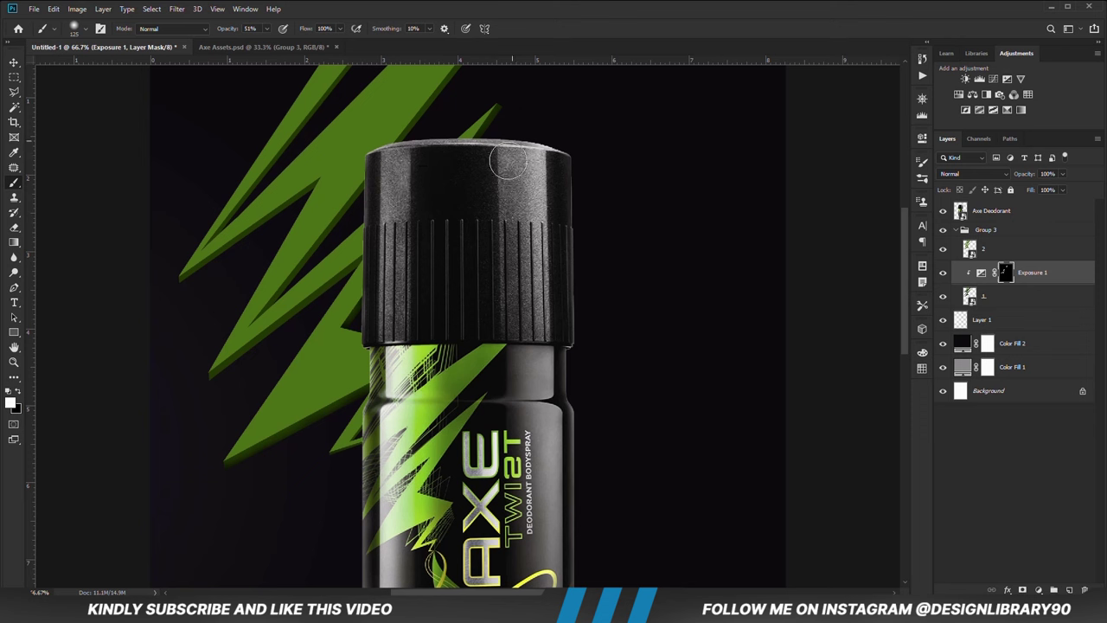
key(bracketleft)
key(bracketleft)
key(x)
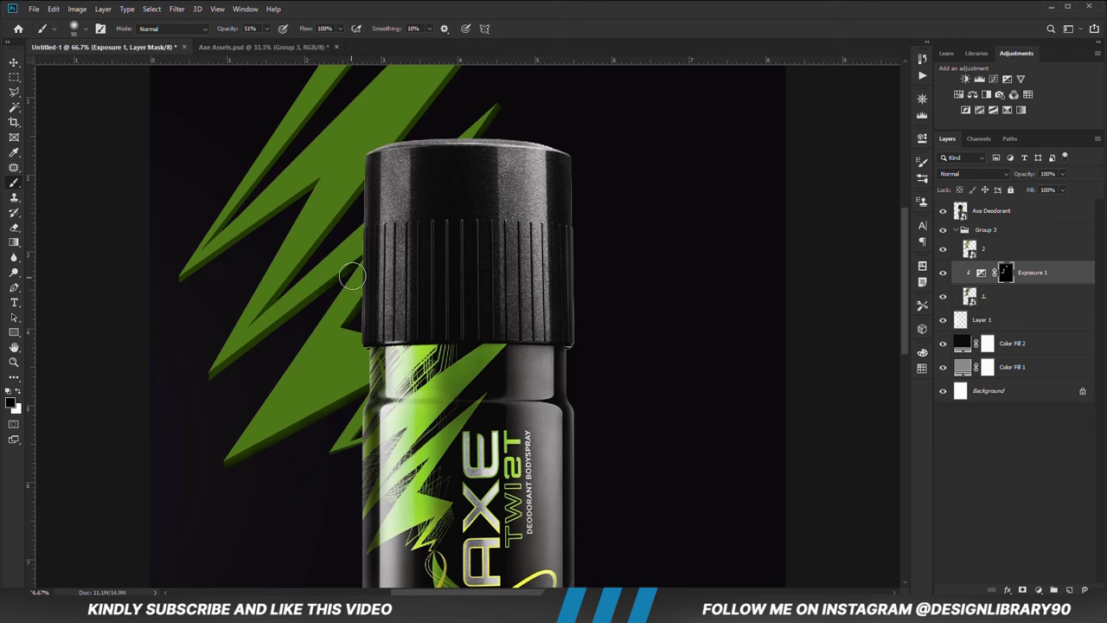
key(x)
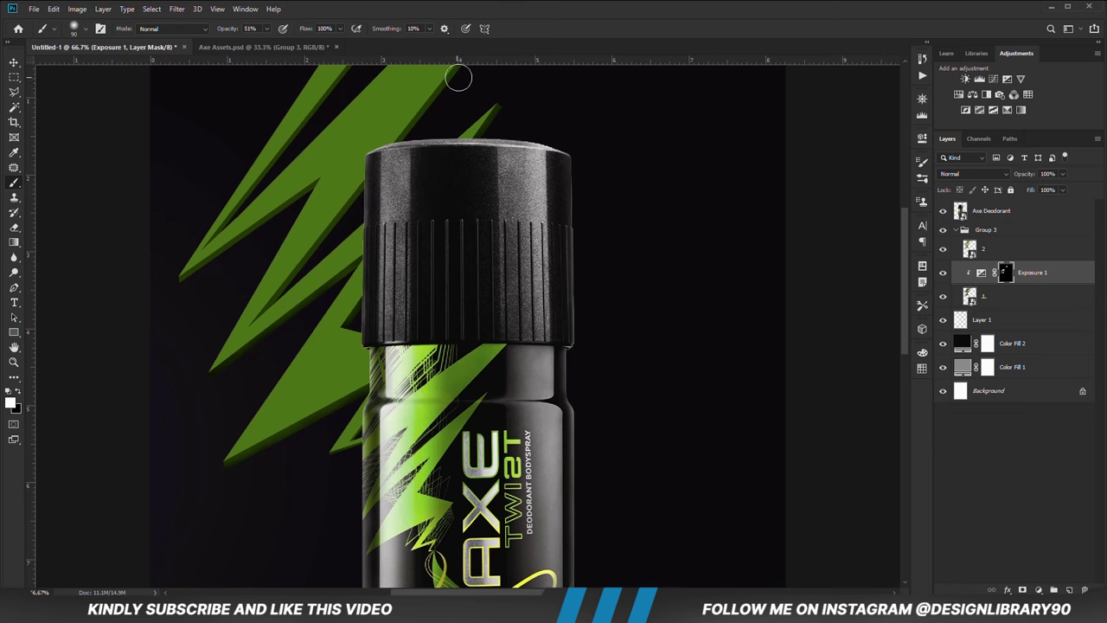
scroll(462, 87, down, 2)
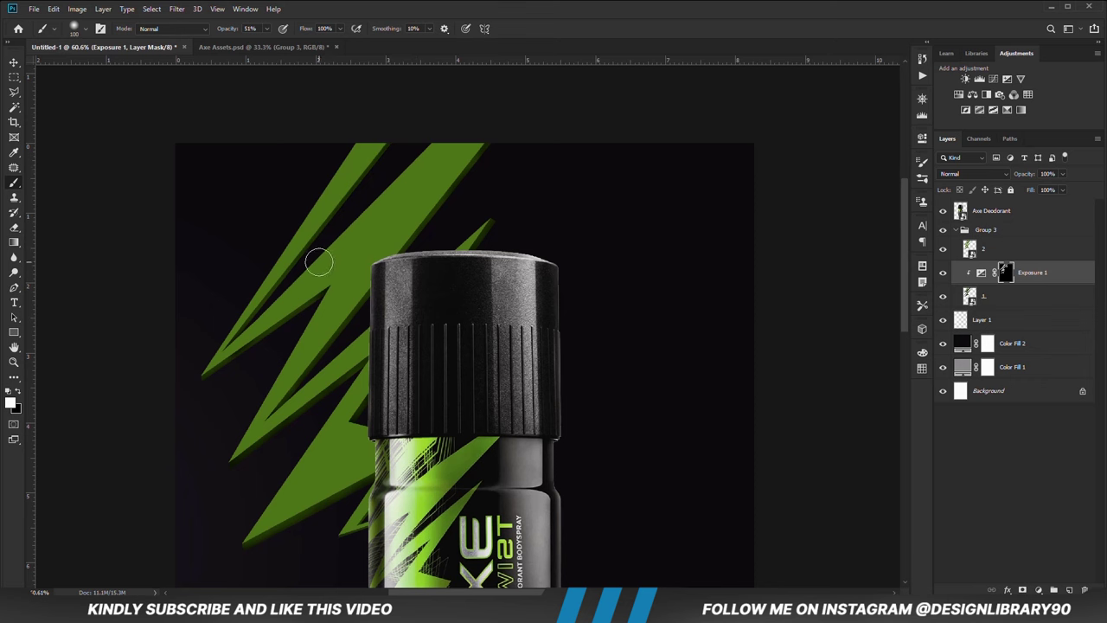
key(ctrl+minus)
key(ctrl+minus)
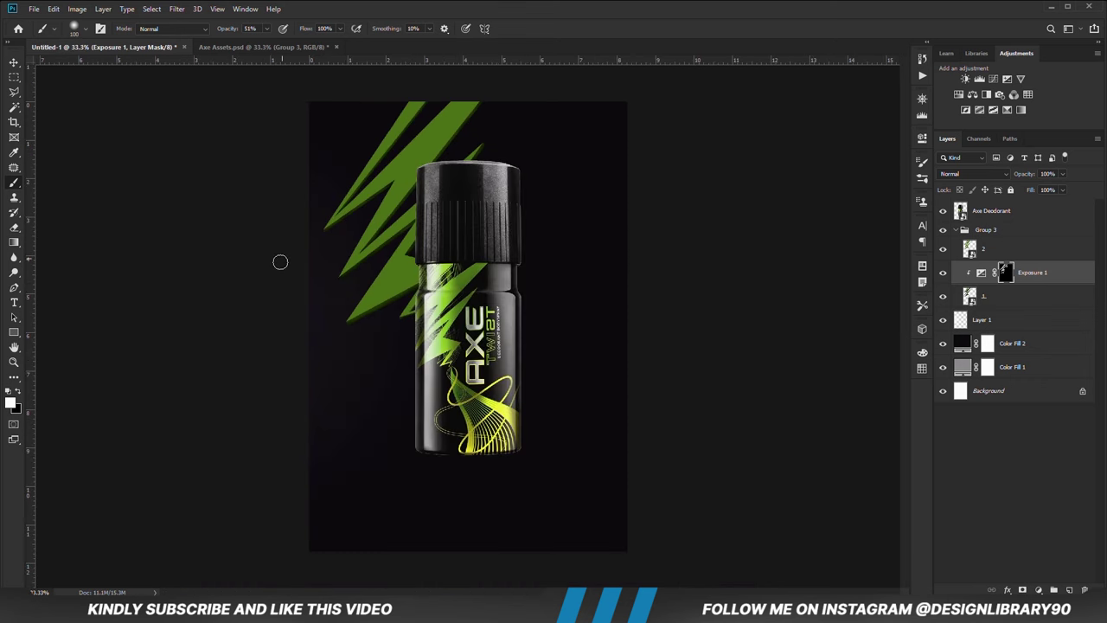
click(14, 62)
click(139, 226)
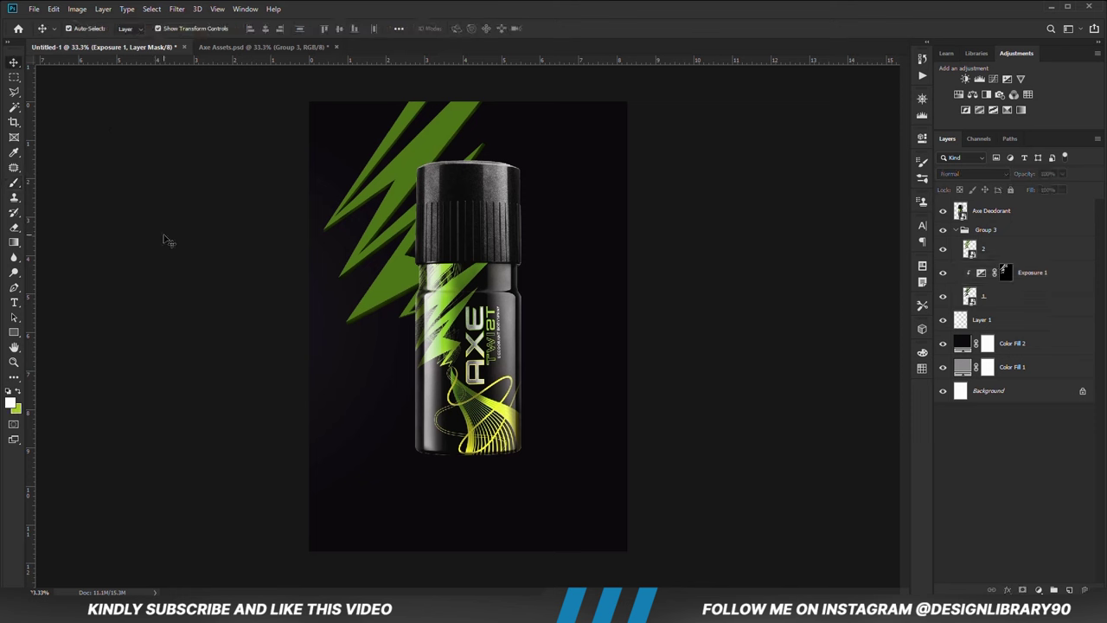
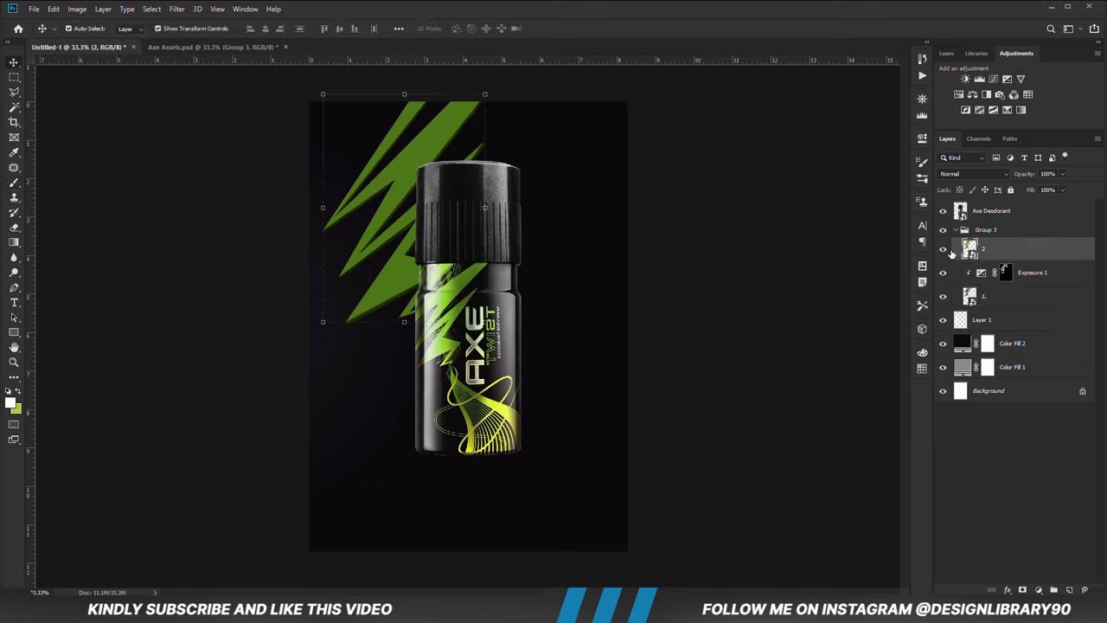
Add an Exposure adjustment clipped to layer 2 with exposure +3.78, and invert its mask to black.
click(945, 251)
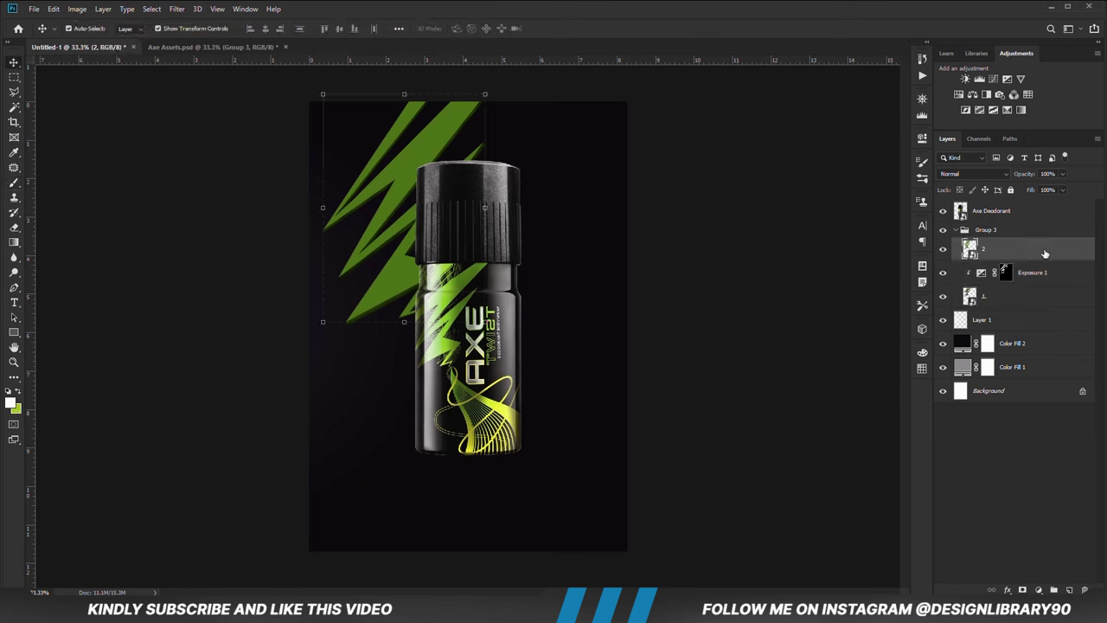
click(1037, 589)
click(1030, 453)
click(823, 330)
drag(847, 201, 860, 200)
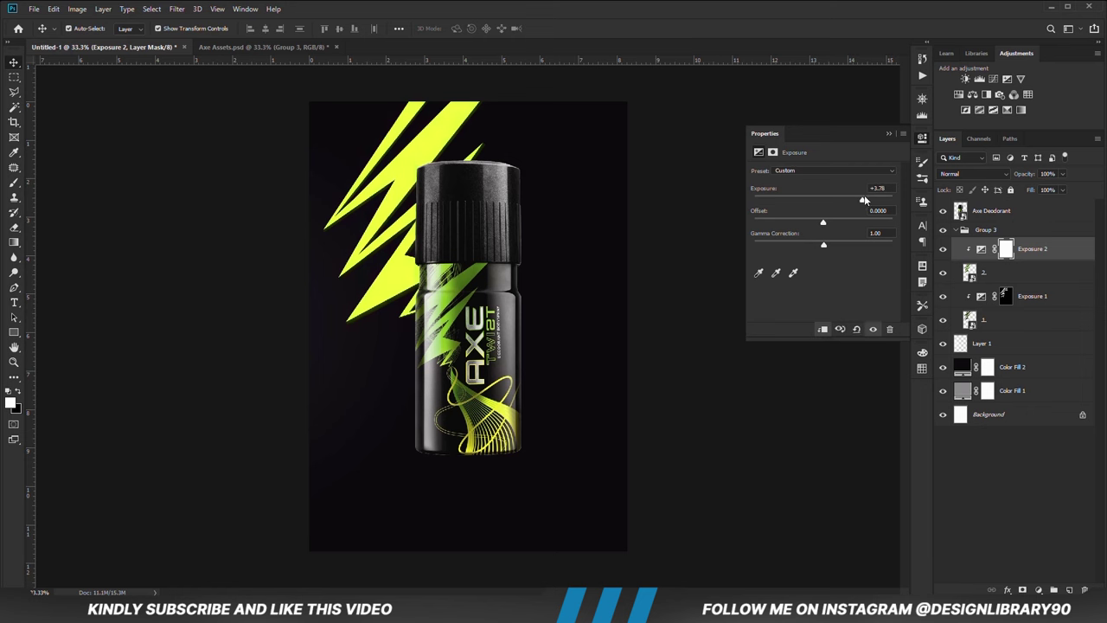
click(893, 136)
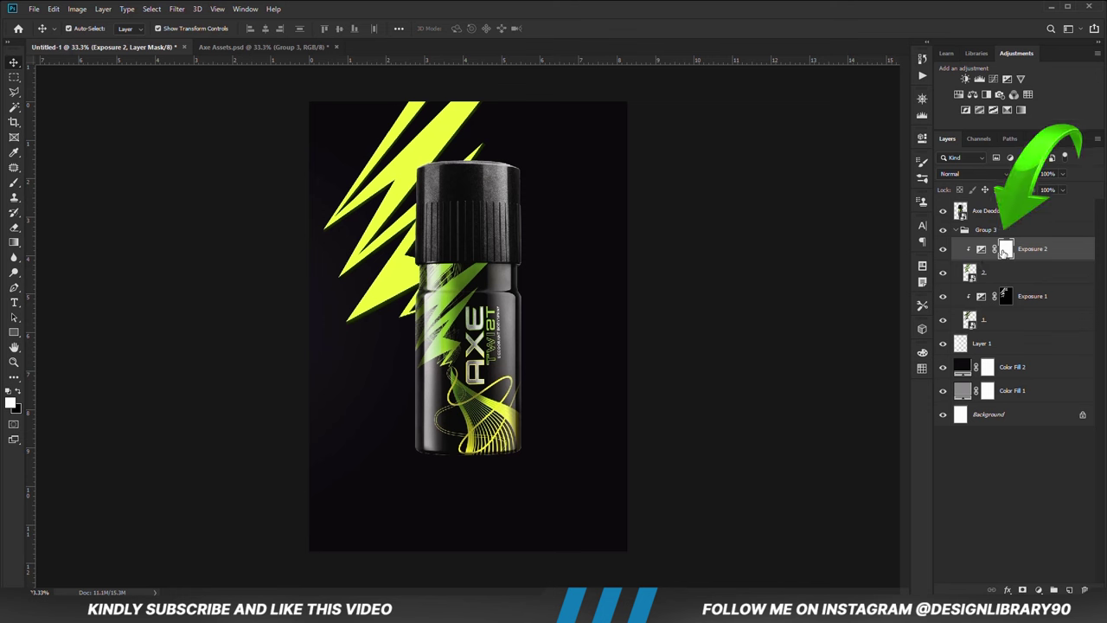
key(ctrl+i)
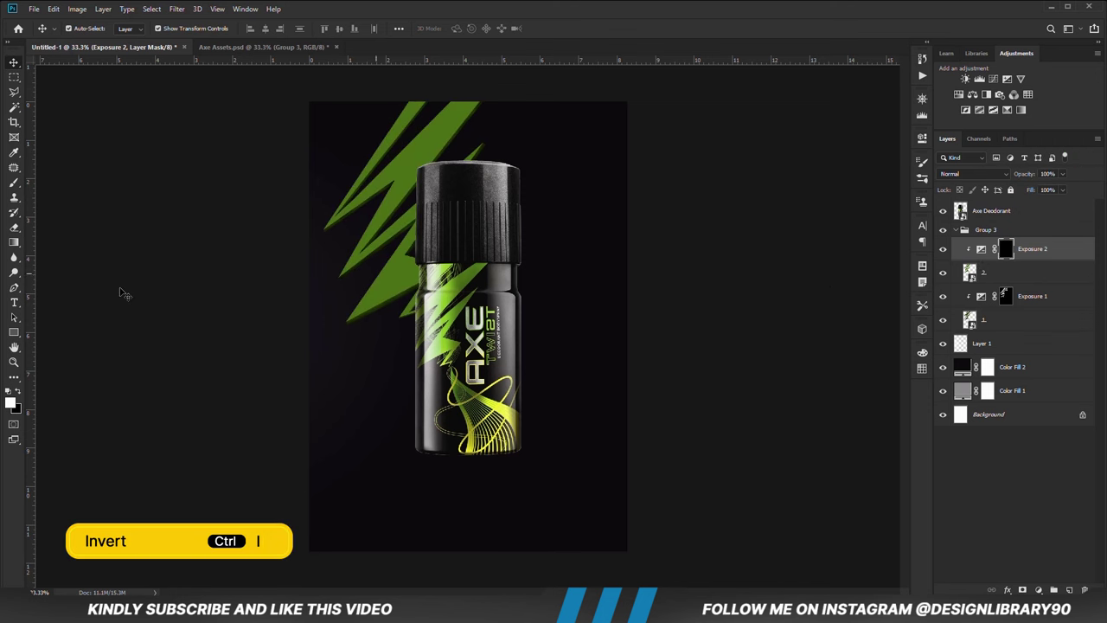
Paint highlights on the upper part of the bolt in the Exposure 2 mask with a large soft white brush at 67% opacity.
drag(13, 182, 72, 184)
click(266, 28)
right_click(421, 202)
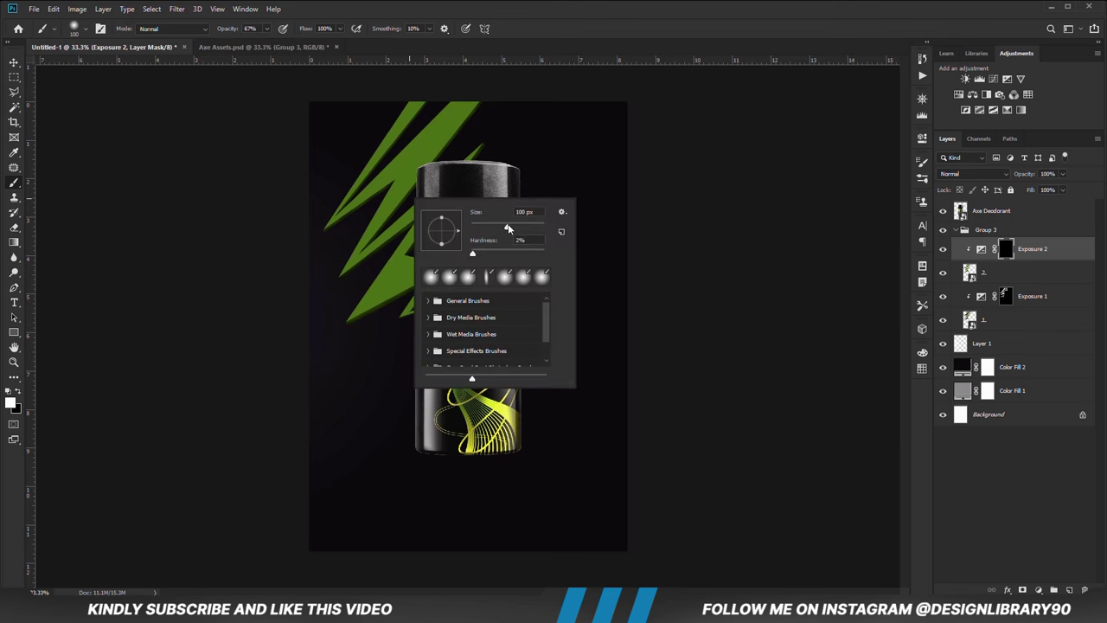
key(Return)
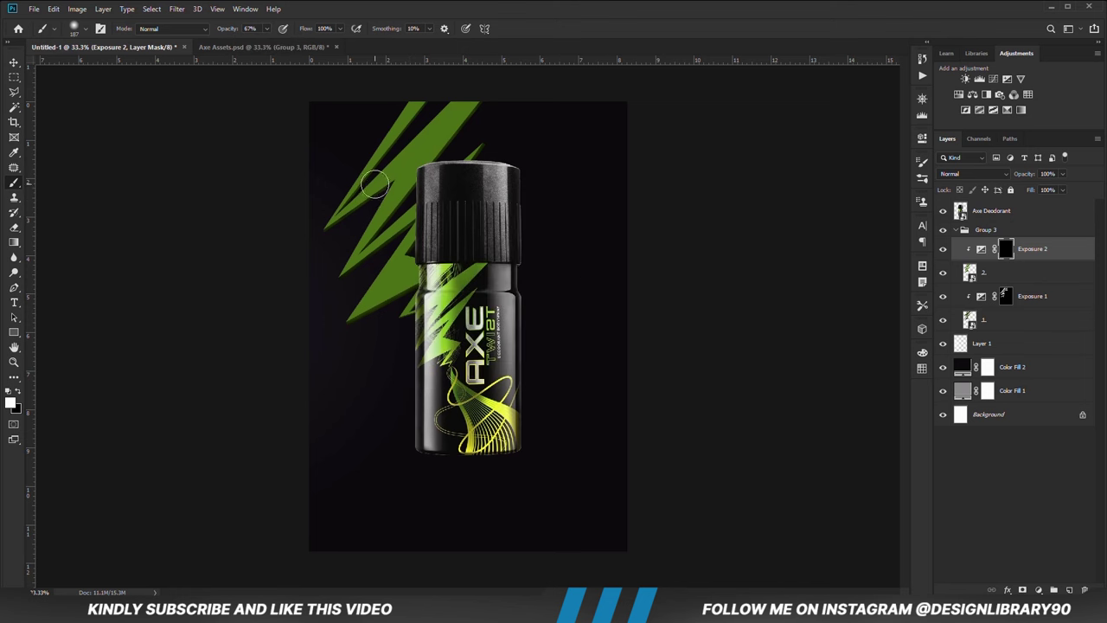
key(bracketright)
key(bracketright)
key(bracketright)
key(bracketright)
key(bracketright)
key(bracketleft)
click(379, 146)
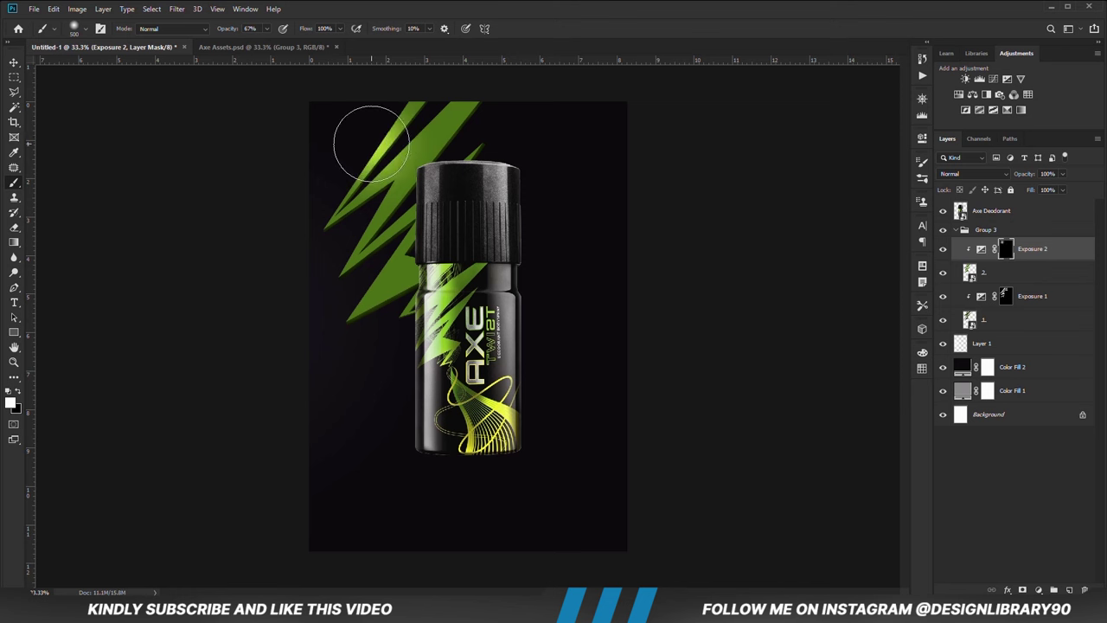
key(bracketright)
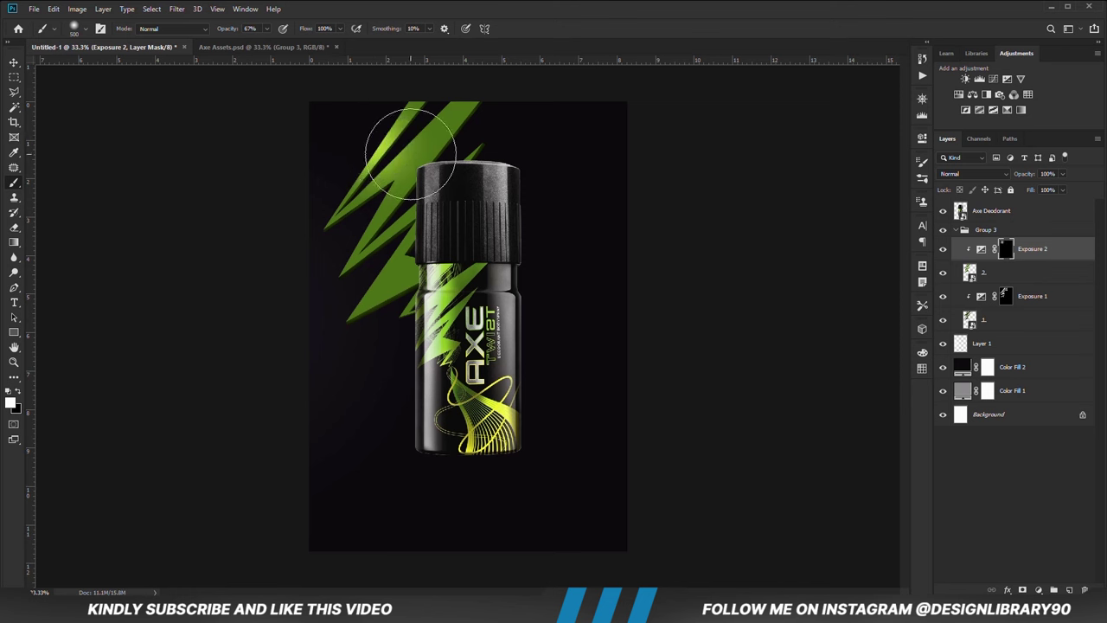
click(410, 154)
Paint highlights on the bolt's lower part in the Exposure 2 mask, reducing the brush to 250 px.
key(bracketleft)
key(bracketleft)
key(bracketright)
key(bracketright)
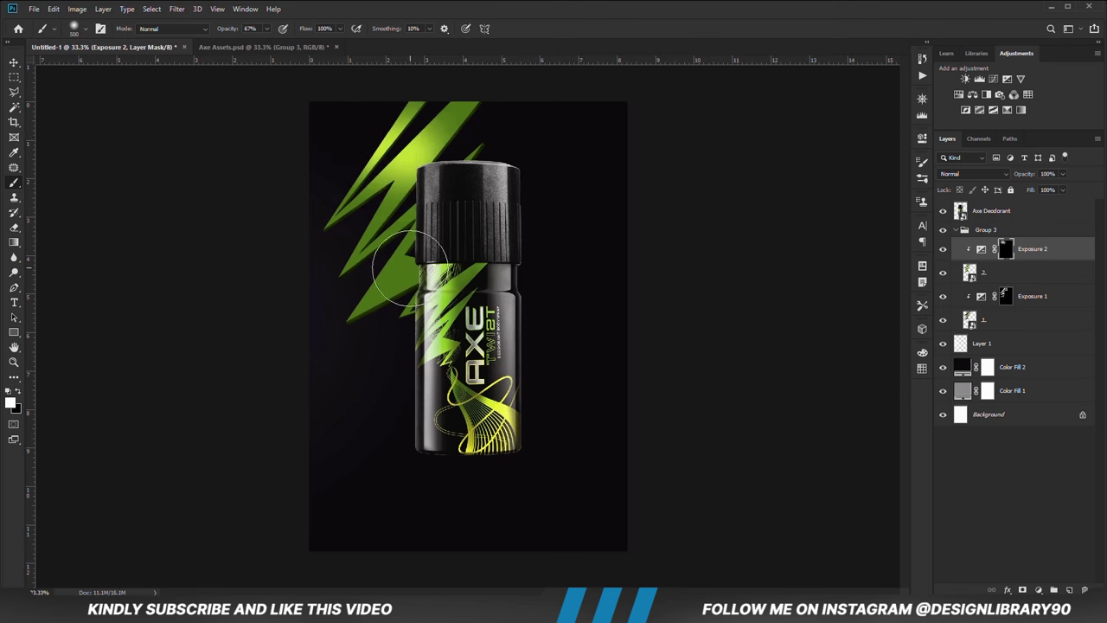
click(403, 264)
key(bracketleft)
key(bracketleft)
key(bracketleft)
drag(374, 270, 380, 299)
key(bracketleft)
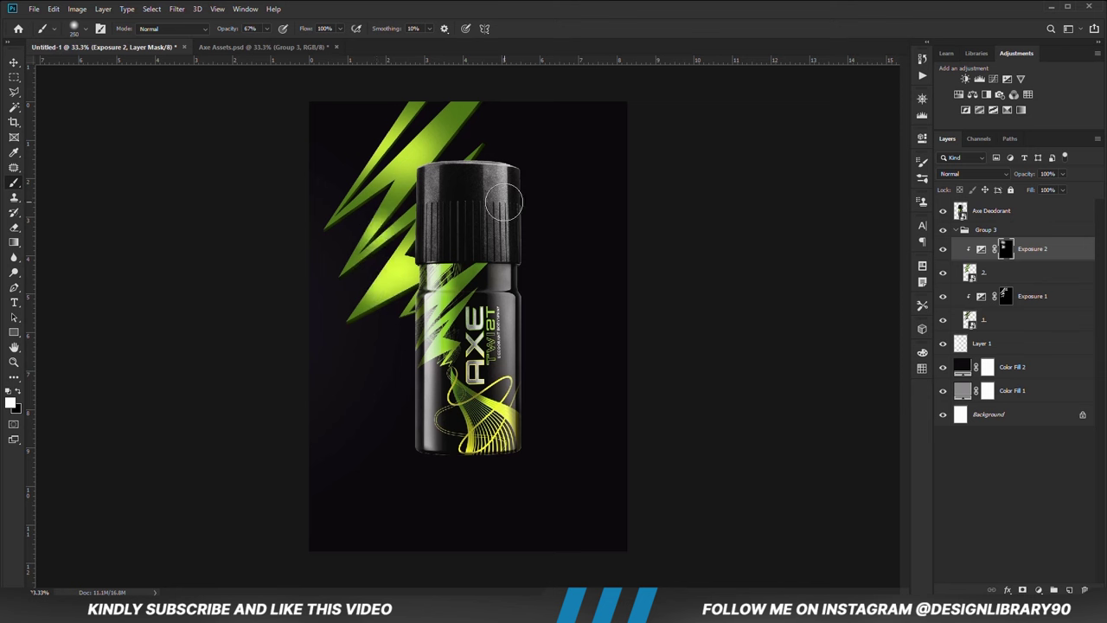
Soften the glow around the bolt's middle by painting black on the Exposure 2 mask at 400 px and 19% opacity.
drag(268, 31, 258, 44)
key(bracketleft)
key(bracketright)
key(bracketright)
key(bracketright)
key(bracketright)
click(386, 229)
key(ctrl+z)
drag(267, 28, 243, 45)
click(373, 228)
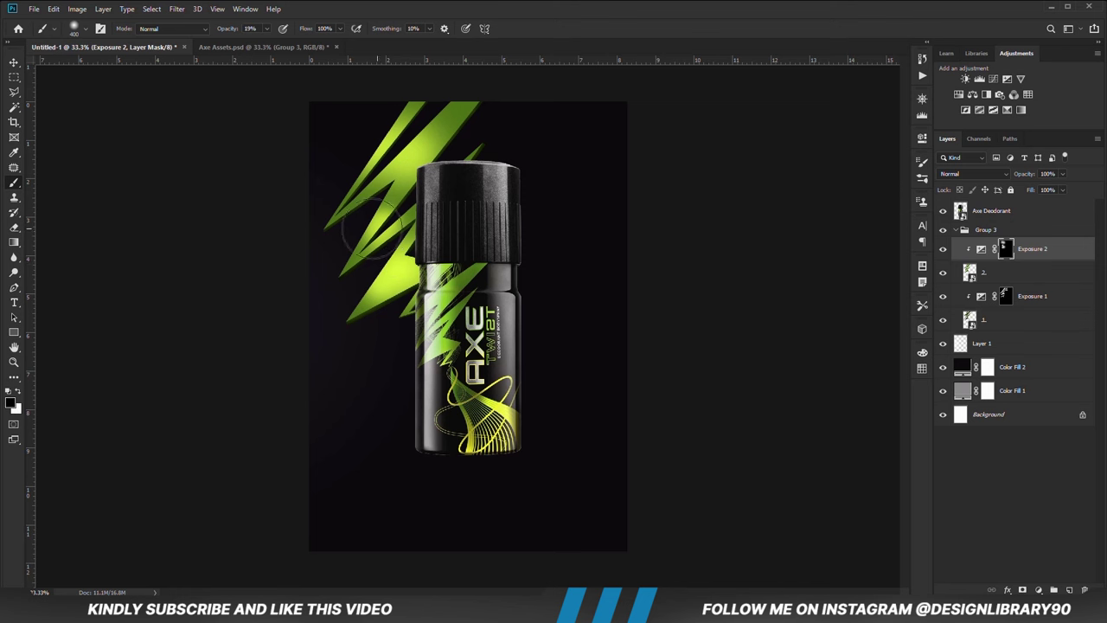
key(v)
click(764, 277)
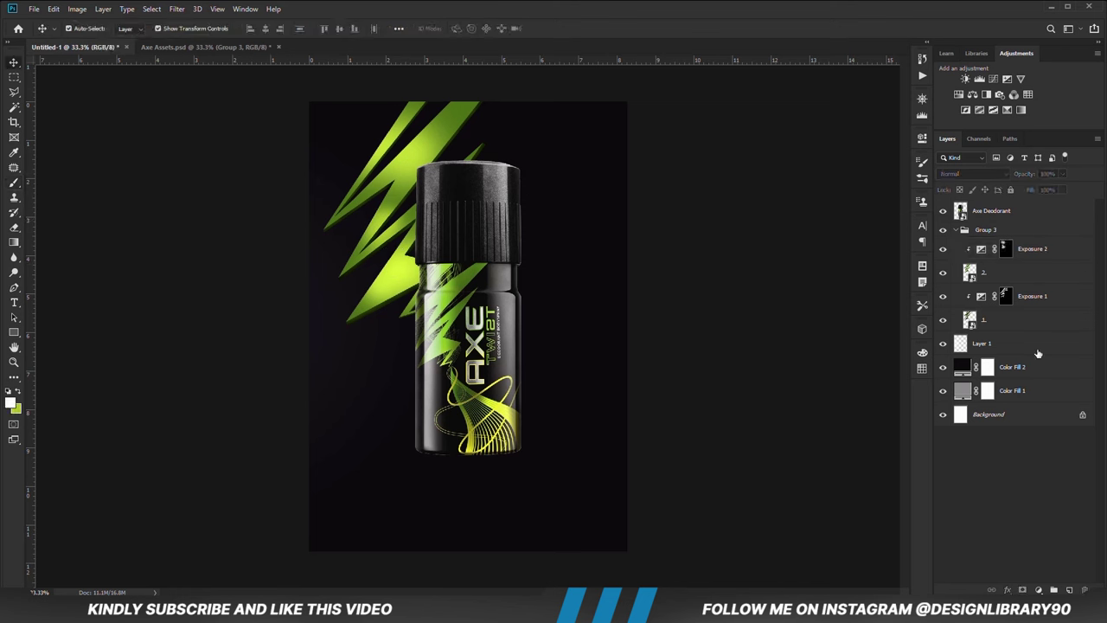
Add a clipped Exposure adjustment of -3.72 above Exposure 2 and invert its mask to black.
click(1038, 250)
click(1038, 588)
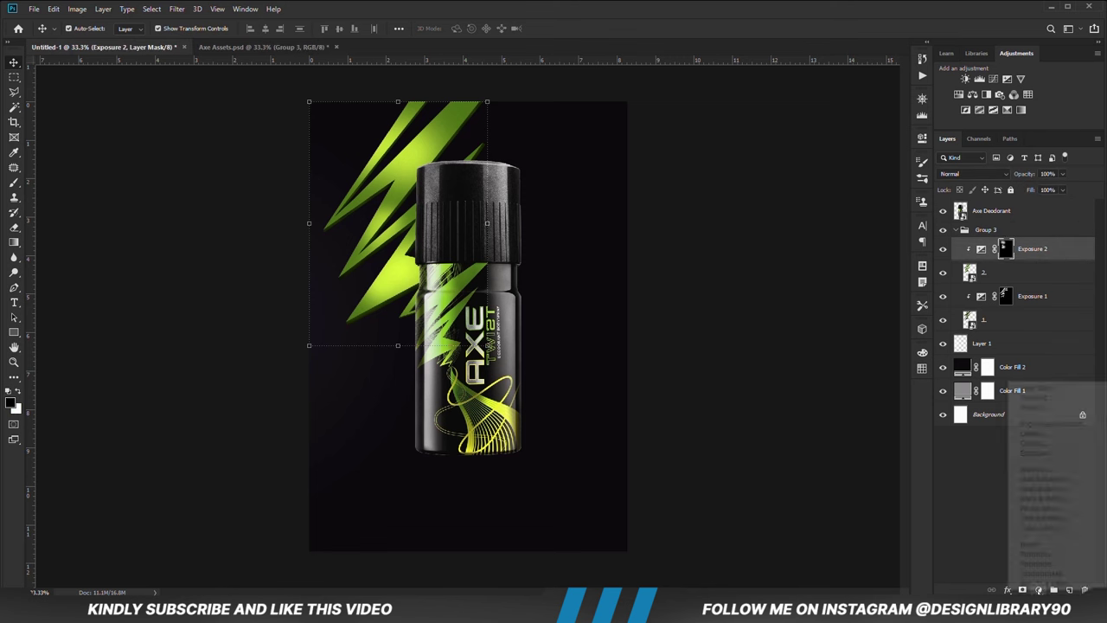
click(1045, 454)
click(822, 330)
drag(822, 200, 784, 199)
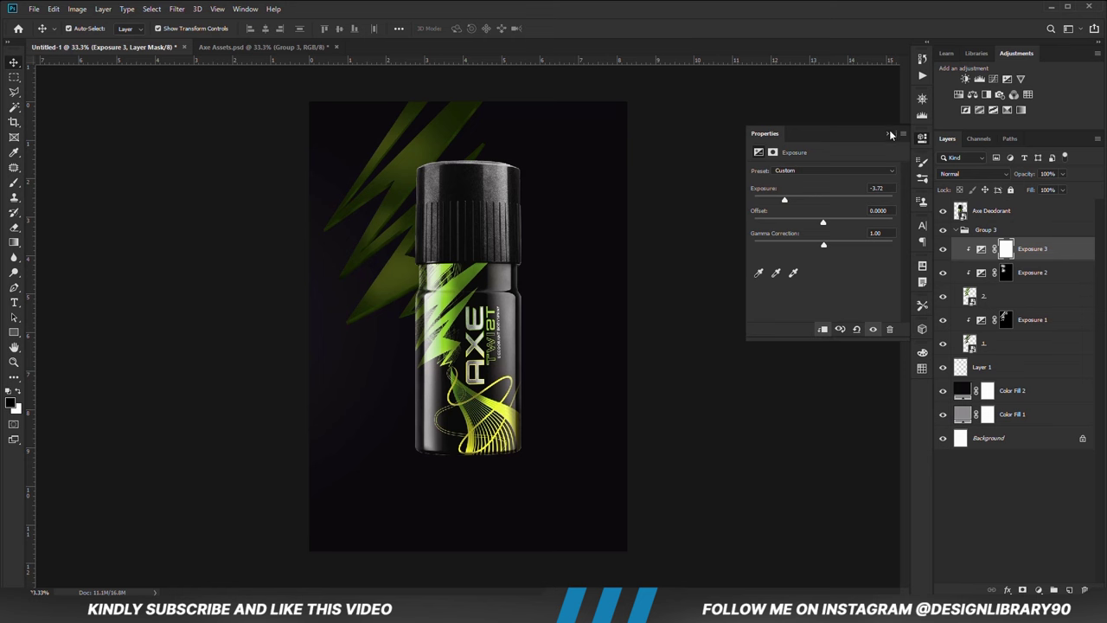
click(889, 134)
key(ctrl+i)
Darken the bolt's upper and outer ends by painting white on the Exposure 3 mask with a 400 px brush at 42% opacity.
key(b)
click(17, 393)
click(267, 29)
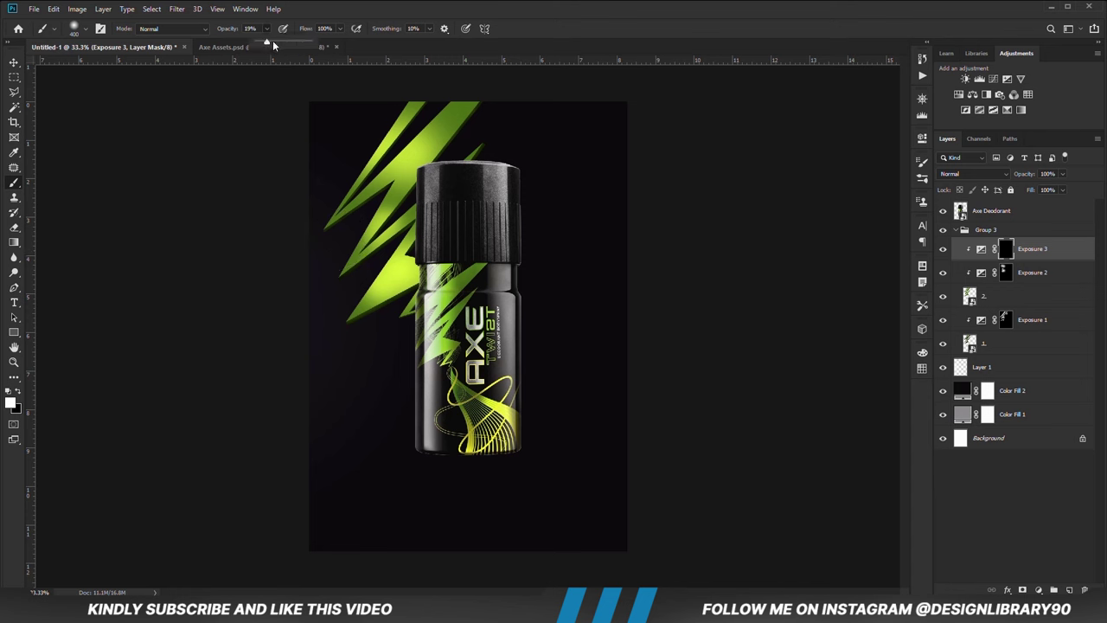
click(379, 5)
click(480, 93)
click(461, 81)
click(407, 96)
mouse_move(319, 266)
mouse_down()
mouse_move(317, 341)
mouse_move(338, 371)
mouse_up()
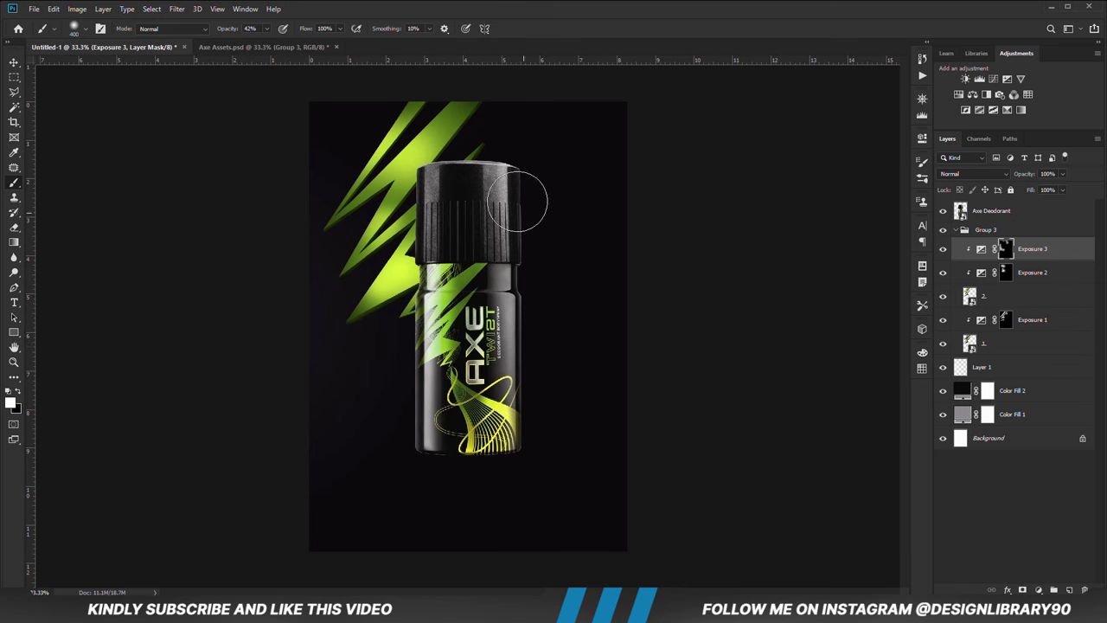
key(v)
Add a clipped Exposure adjustment with raised exposure above Exposure 3 and invert its mask to black.
click(1038, 588)
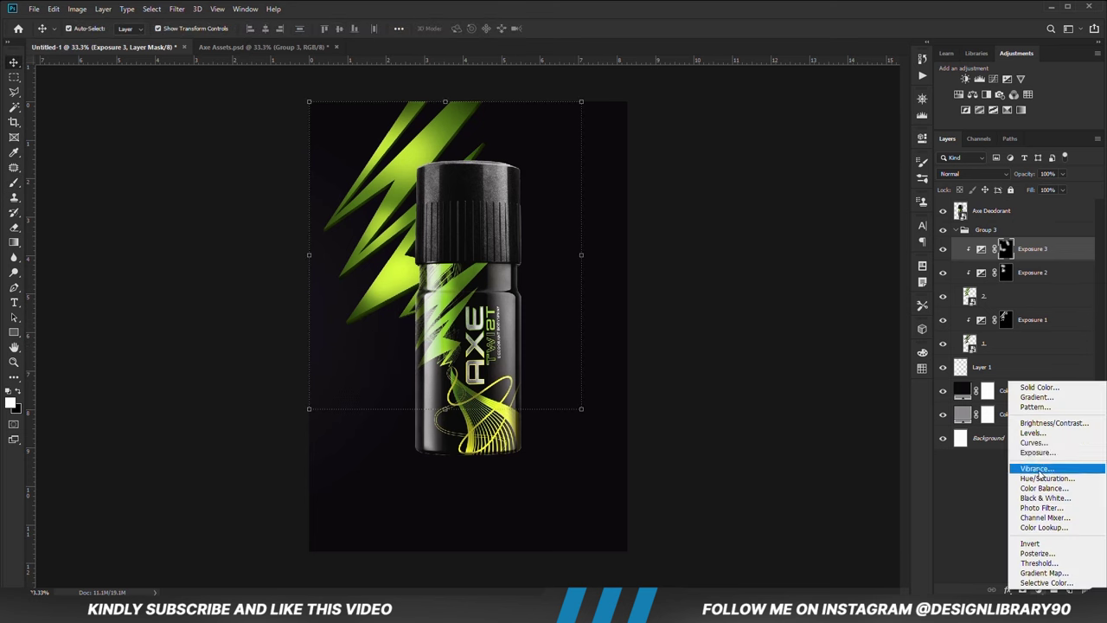
click(1042, 477)
click(822, 329)
drag(823, 199, 855, 199)
click(888, 134)
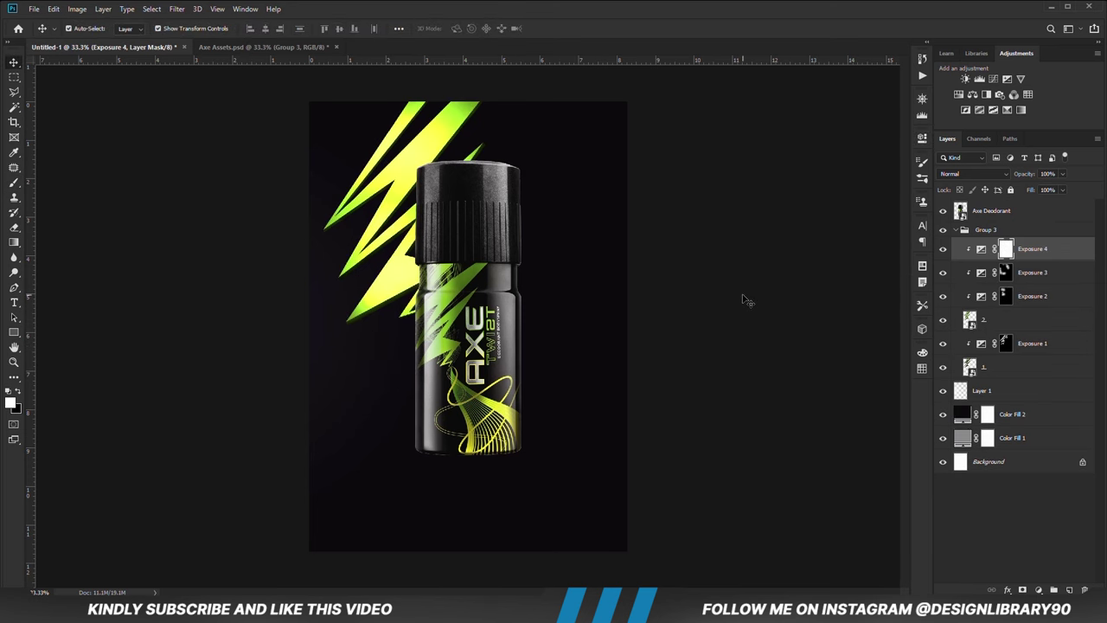
key(ctrl+i)
Paint faint extra highlights on the bolt in the Exposure 4 mask with a 400 px white brush at 11% opacity.
drag(14, 182, 48, 182)
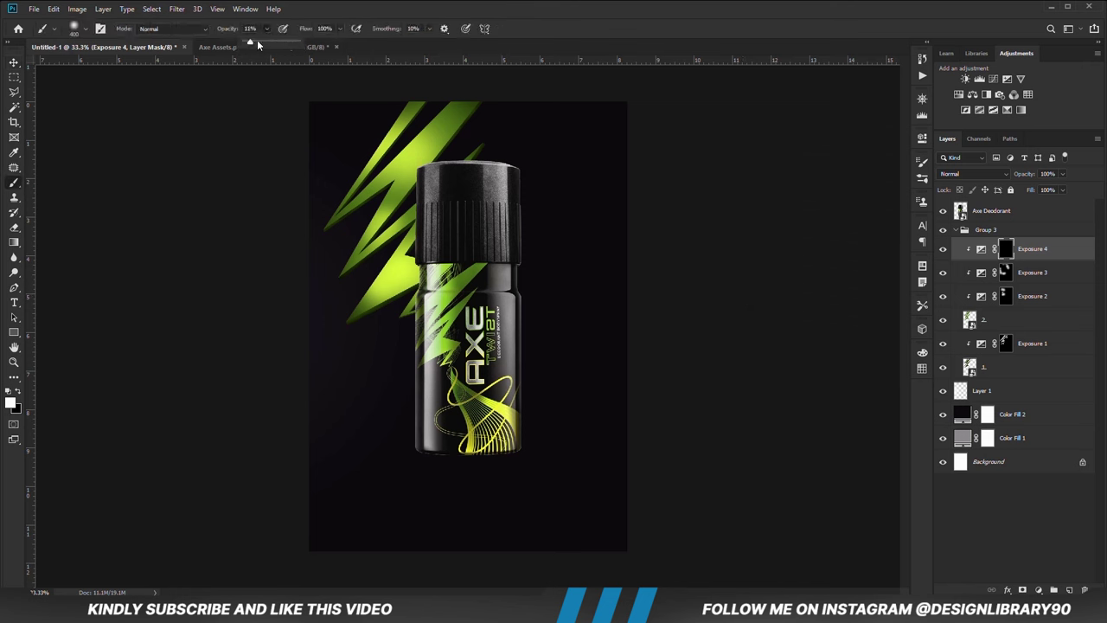
click(396, 141)
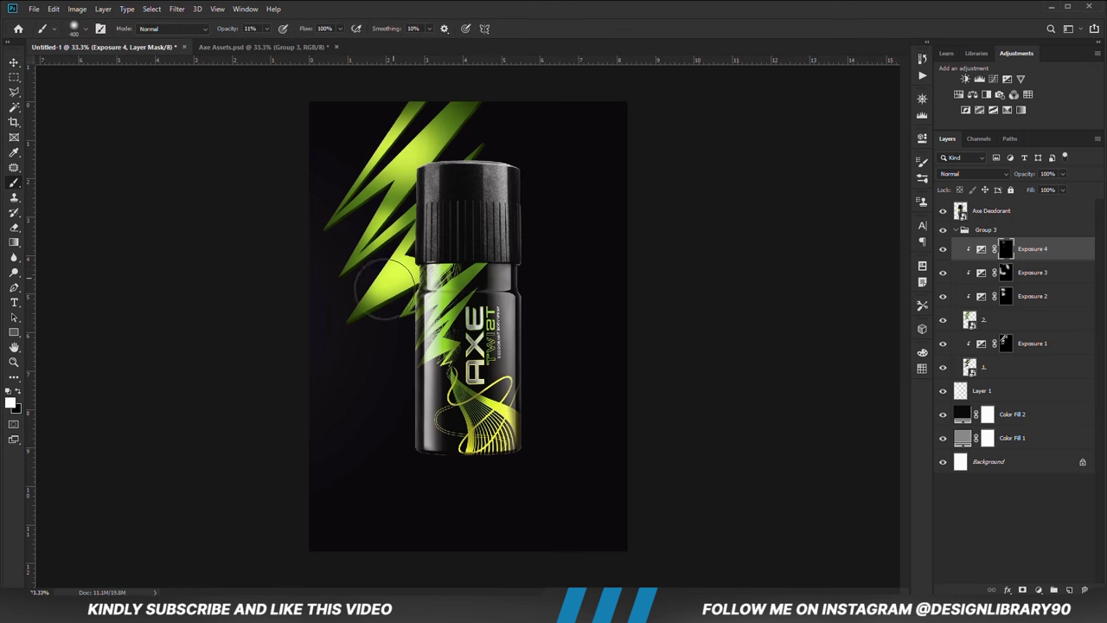
click(403, 166)
key(v)
click(181, 258)
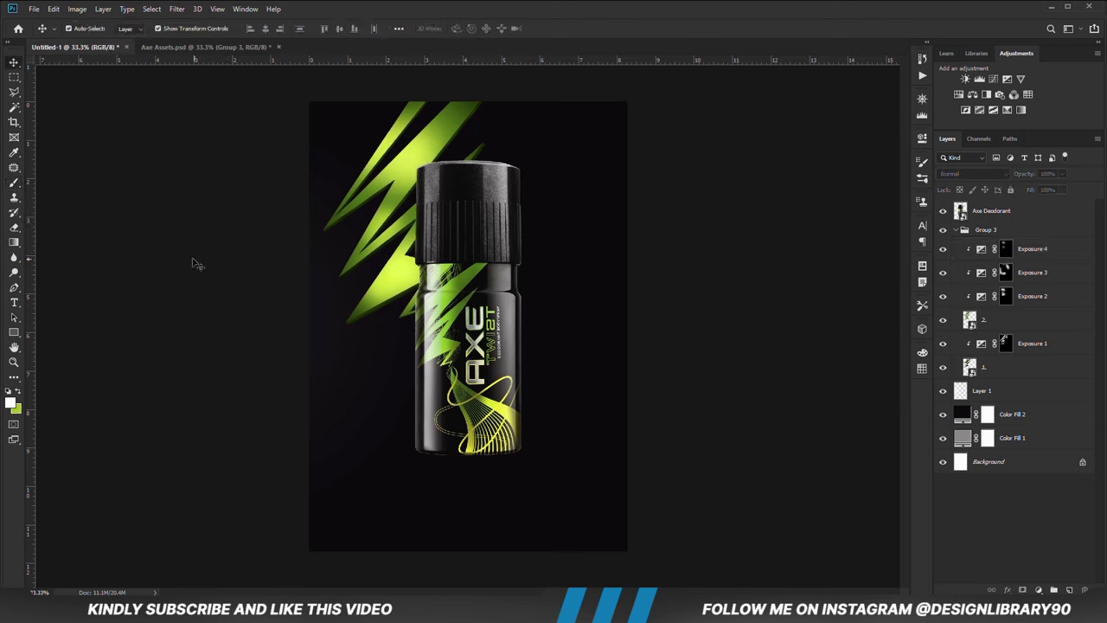
Select the Color Fill 2 layer mask and set the Brush tool to 19% opacity.
click(553, 462)
click(987, 414)
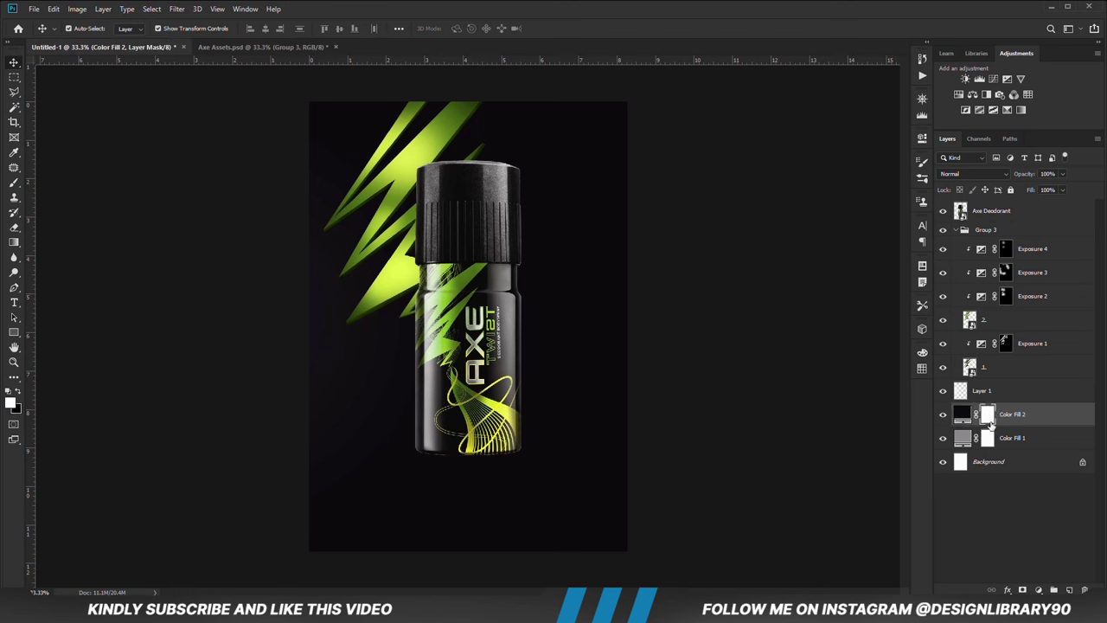
click(15, 184)
click(78, 181)
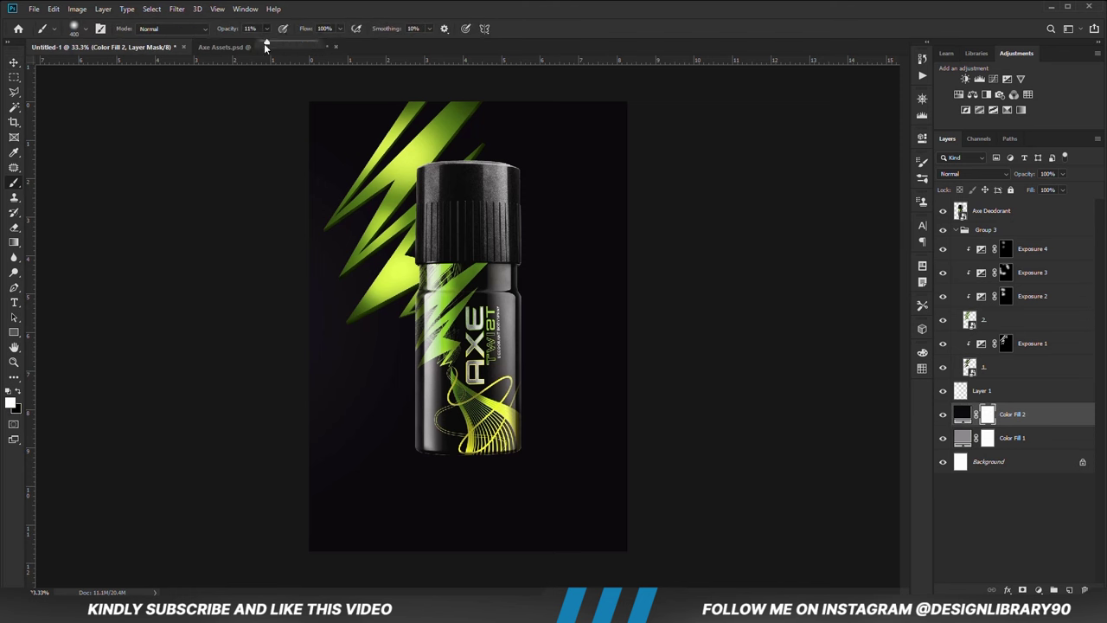
drag(317, 41, 274, 43)
click(353, 5)
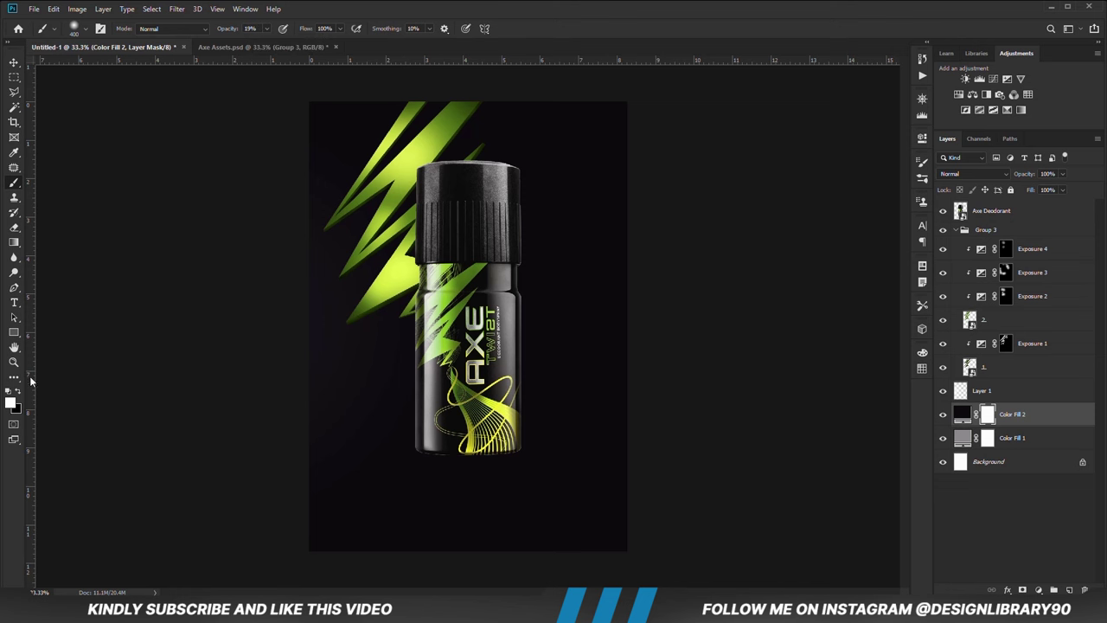
Switch the brush to black, flatten its tip into a horizontal ellipse and enlarge it to 1000 px for the can's base.
right_click(470, 456)
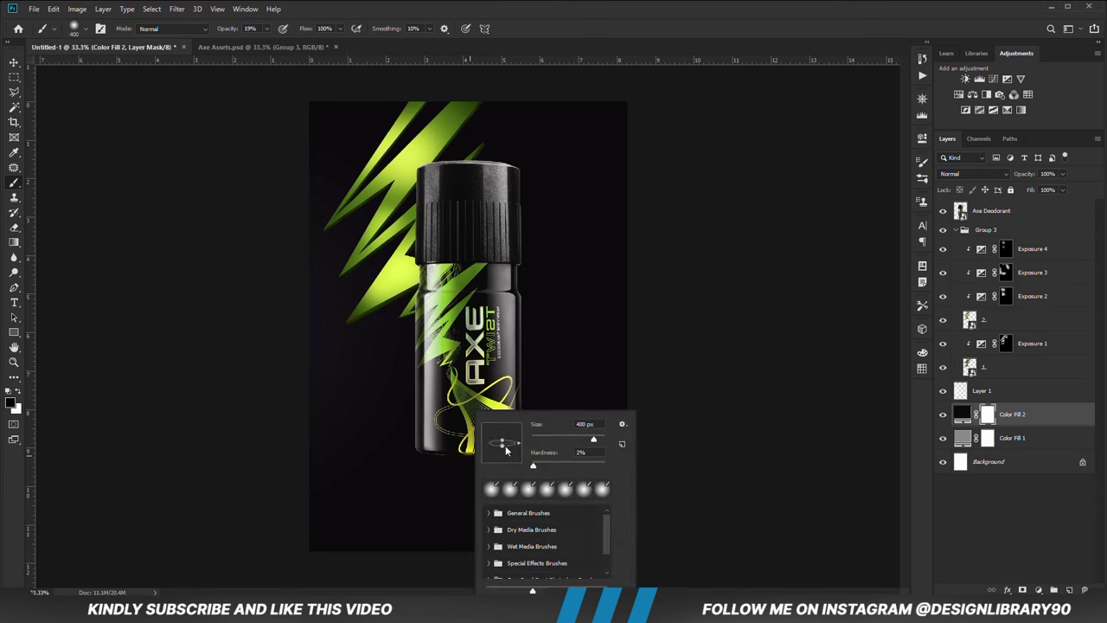
click(549, 34)
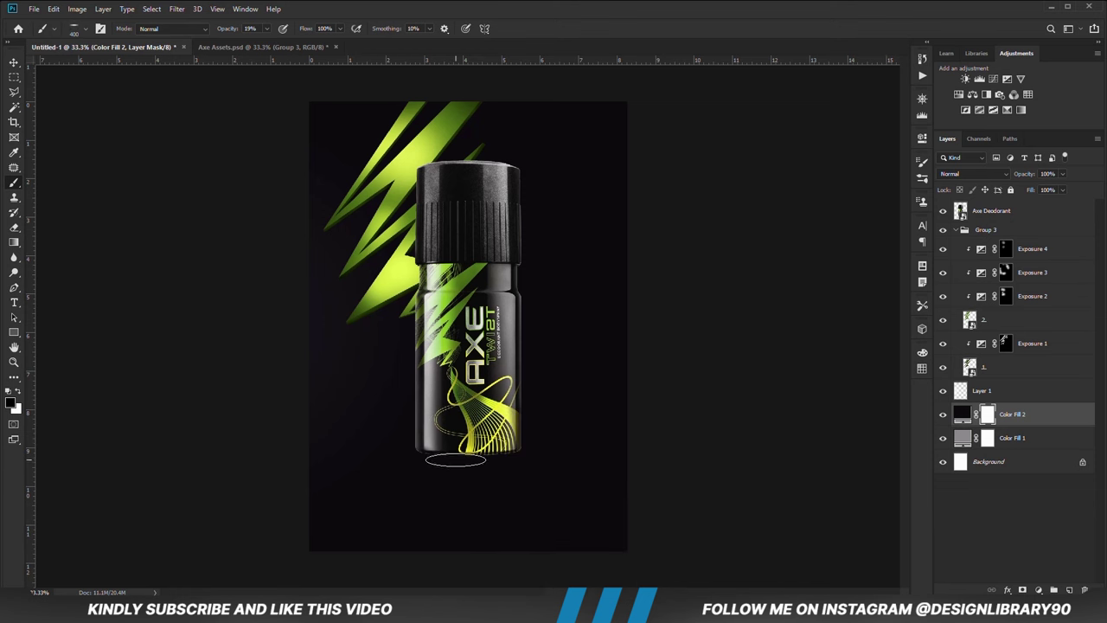
right_click(461, 458)
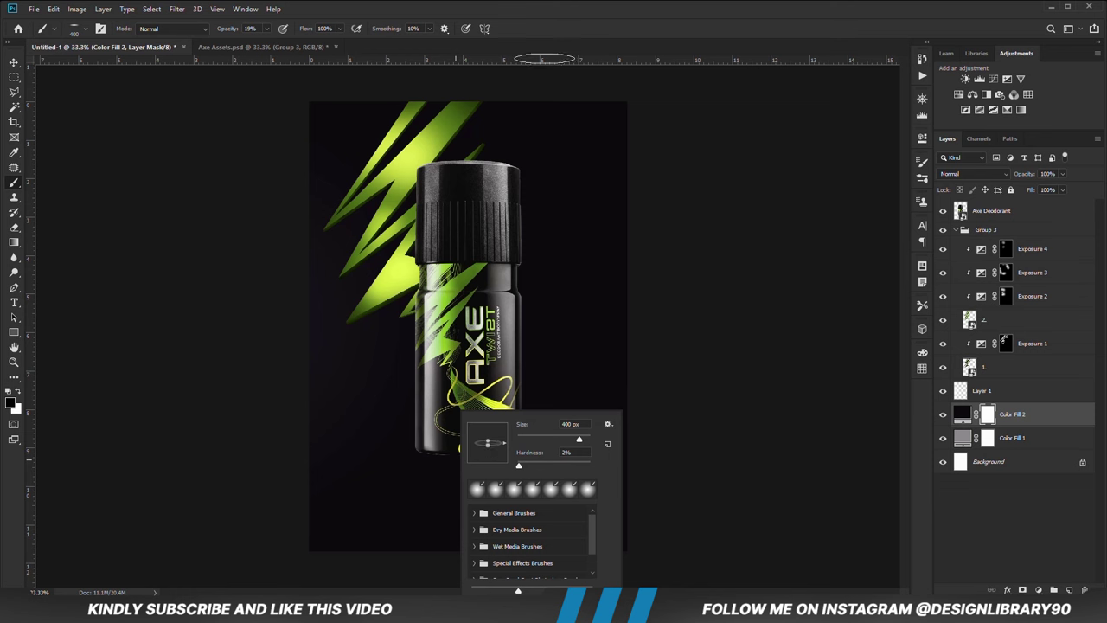
click(538, 100)
key(bracketright)
key(bracketright)
key(bracketright)
key(bracketright)
key(bracketright)
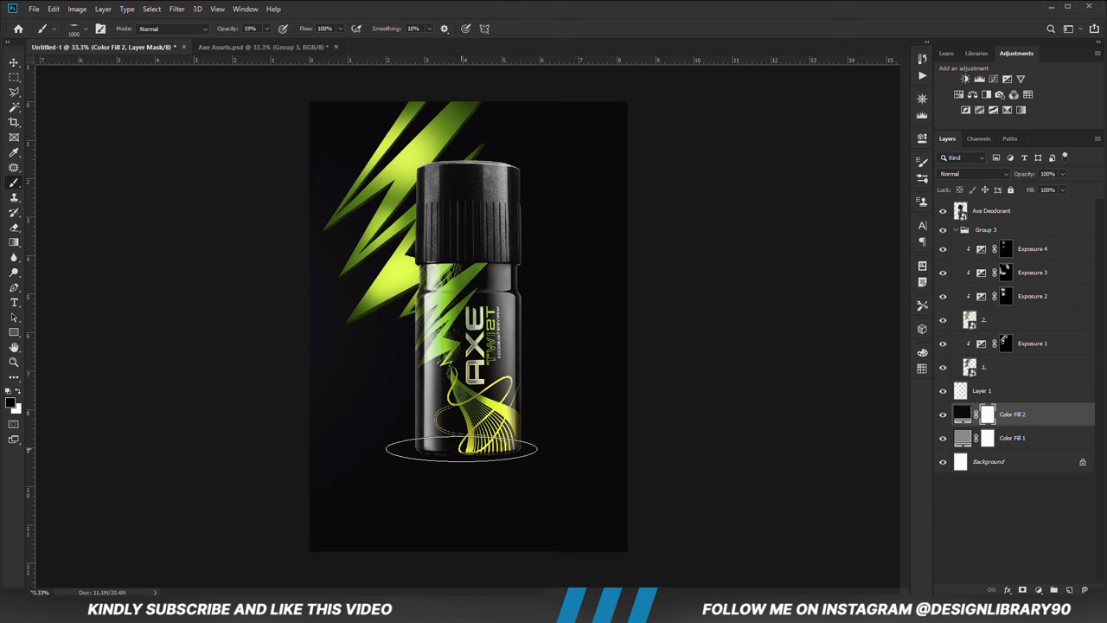
Paint a soft glow around the can's base in the Color Fill 2 mask, reducing the elliptical brush to 900 px and 9% opacity.
click(469, 458)
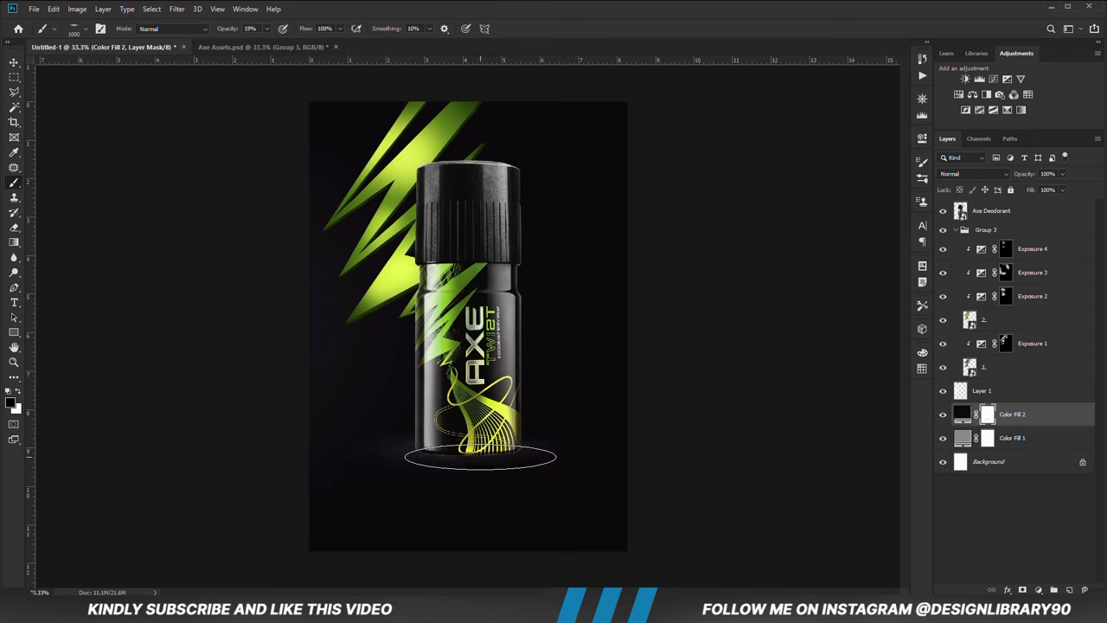
key(bracketleft)
click(266, 29)
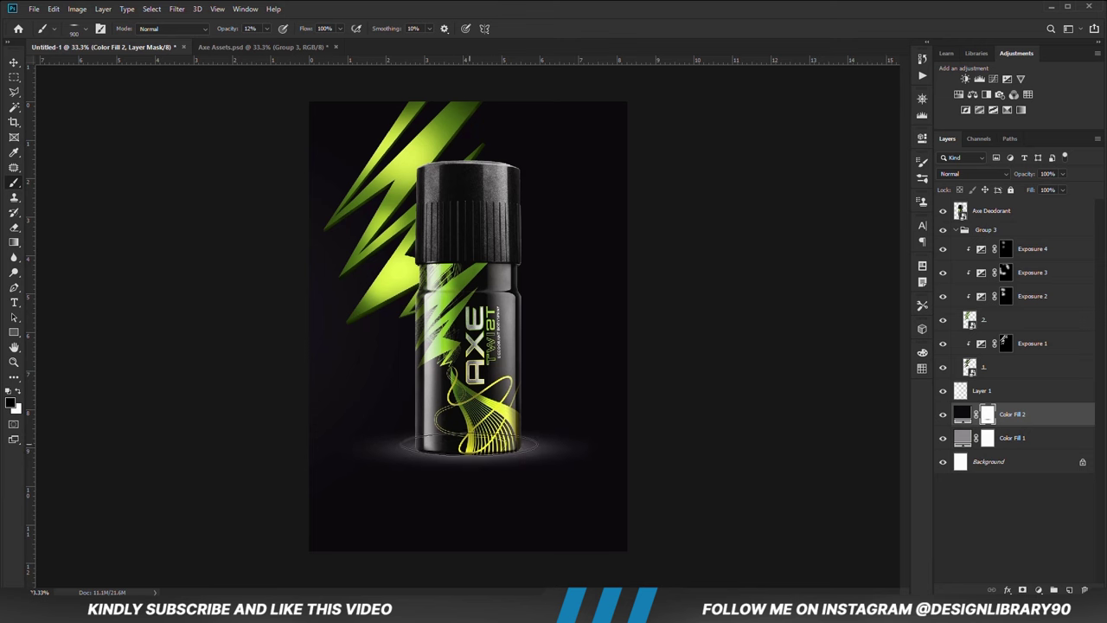
drag(266, 28, 260, 43)
click(17, 391)
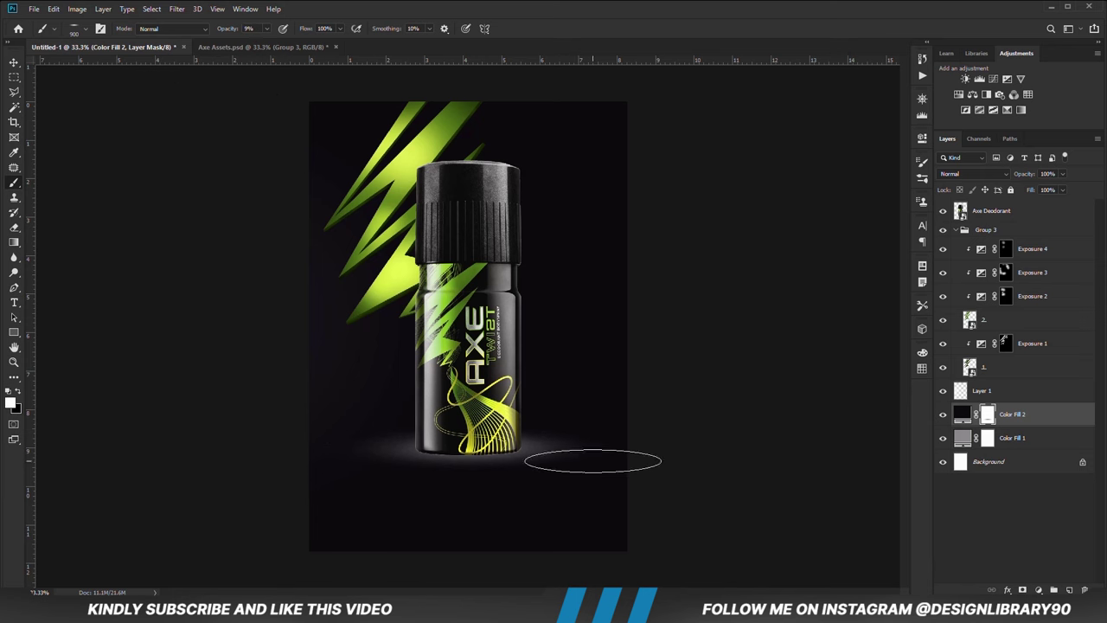
click(14, 63)
click(151, 238)
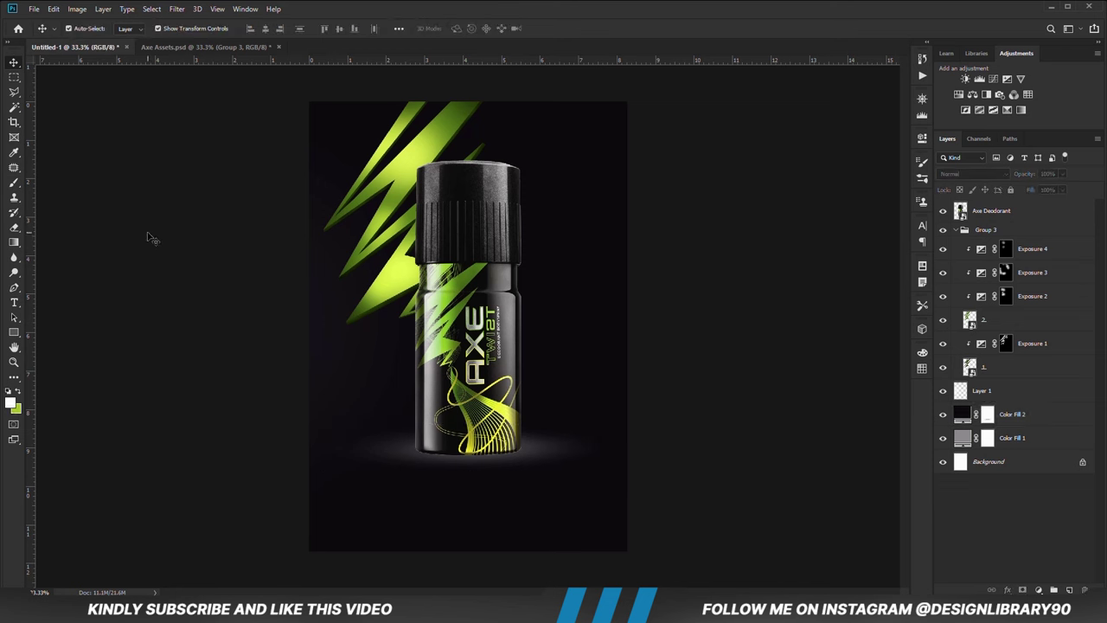
Add a new top layer and paint a soft white glow at the poster's top centre with a round 1200 px brush at 100% opacity.
key(ctrl+shift+alt+n)
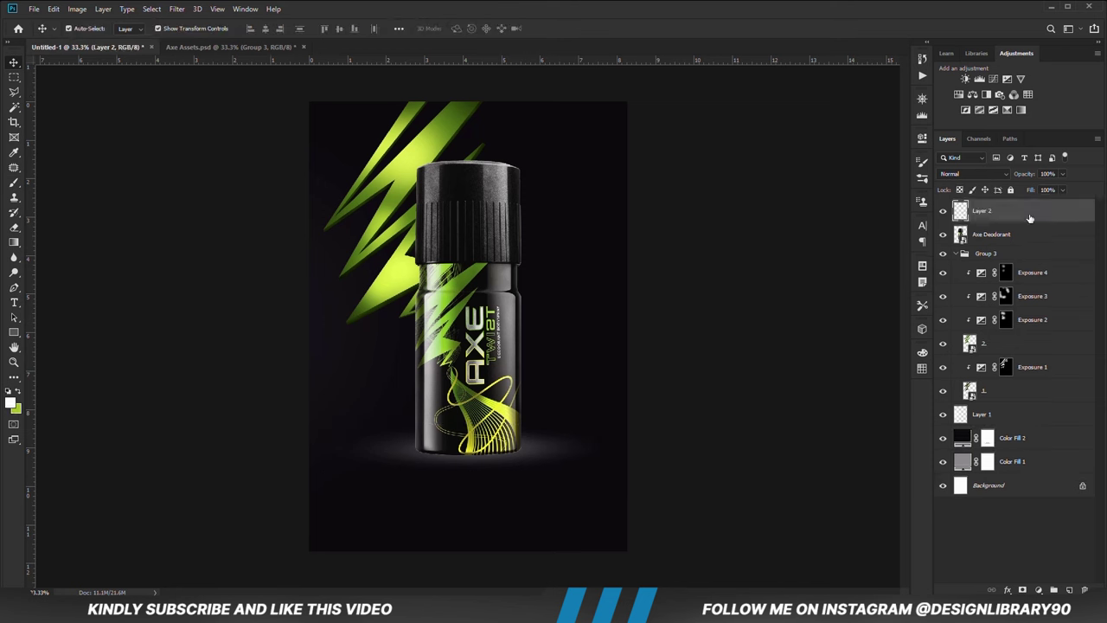
click(14, 182)
right_click(420, 292)
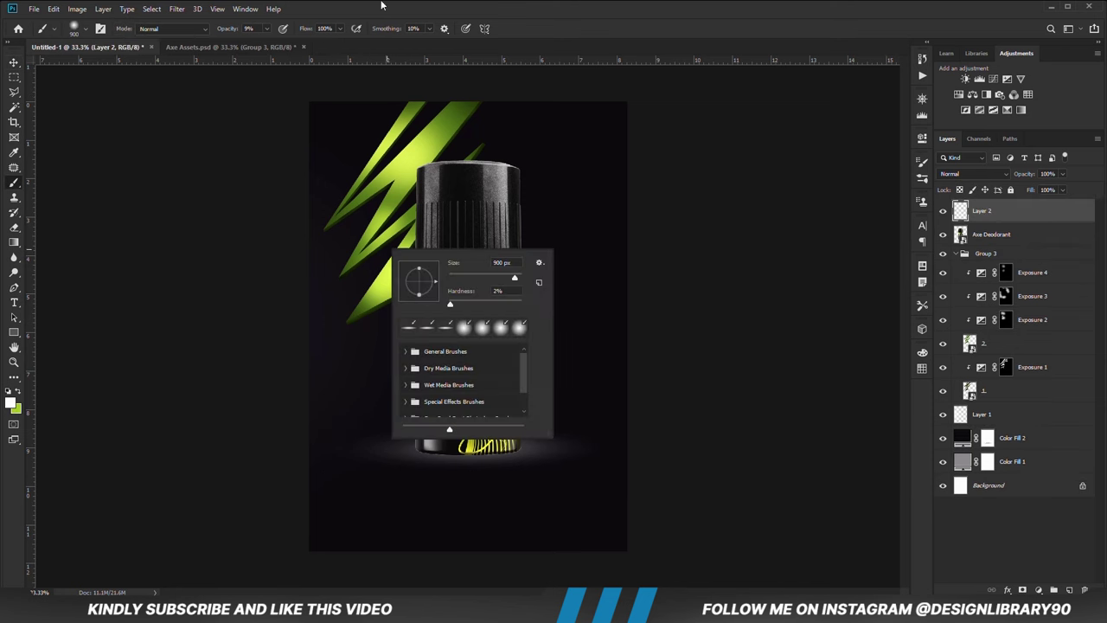
drag(266, 29, 328, 48)
key(])
key(])
key(])
key(])
key(])
key(])
key(])
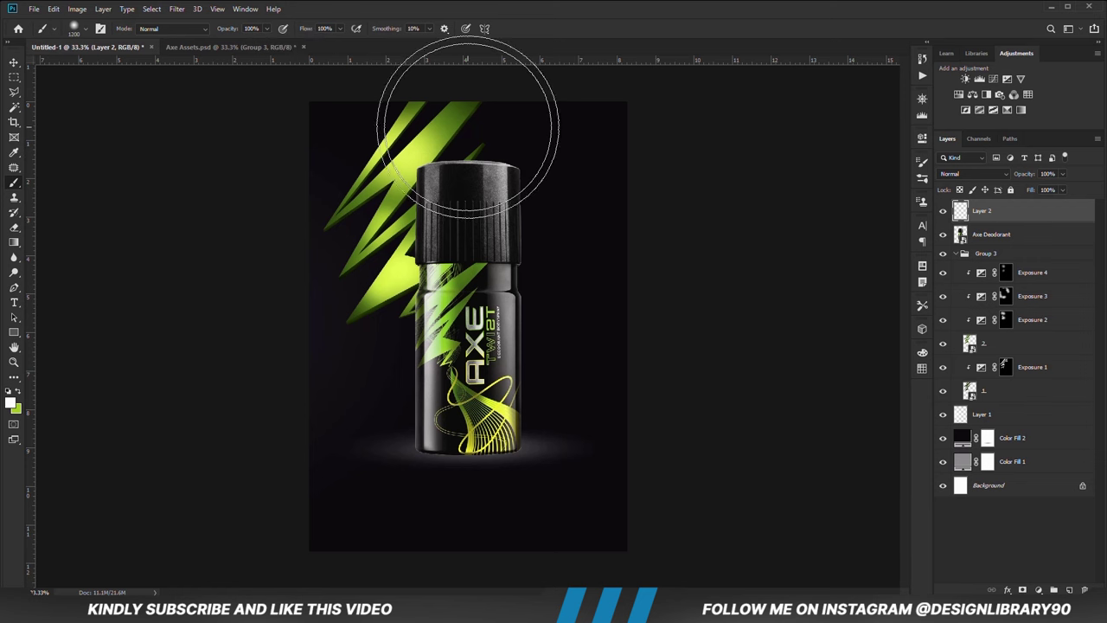
click(468, 110)
key(v)
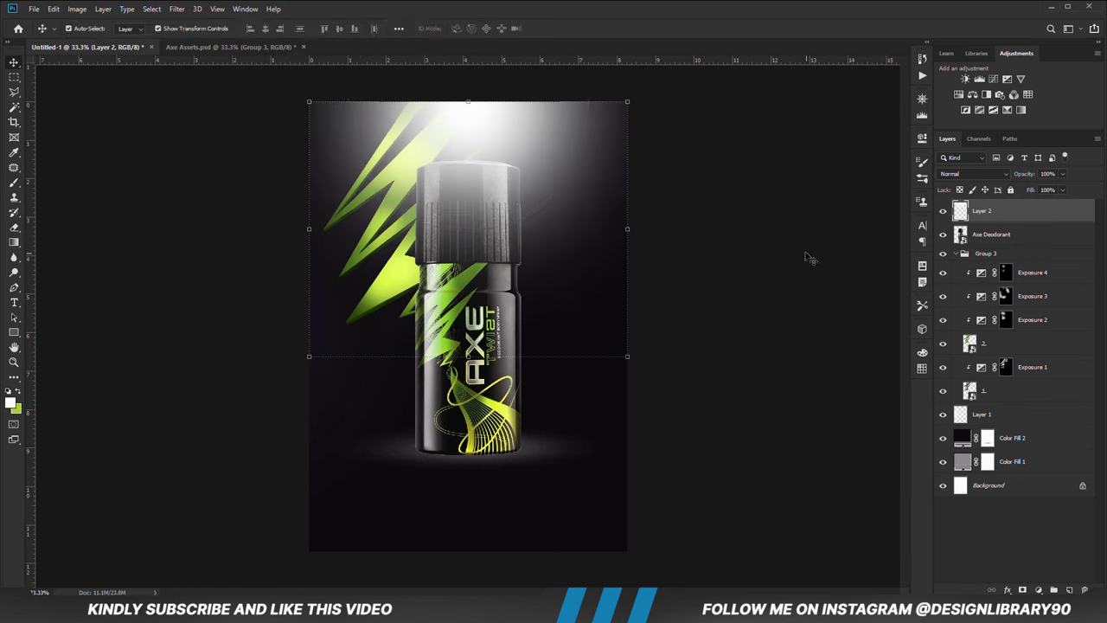
Move the white glow layer behind the can and bolt, directly above Layer 1, and reduce its opacity to 12%.
drag(1046, 220, 1012, 403)
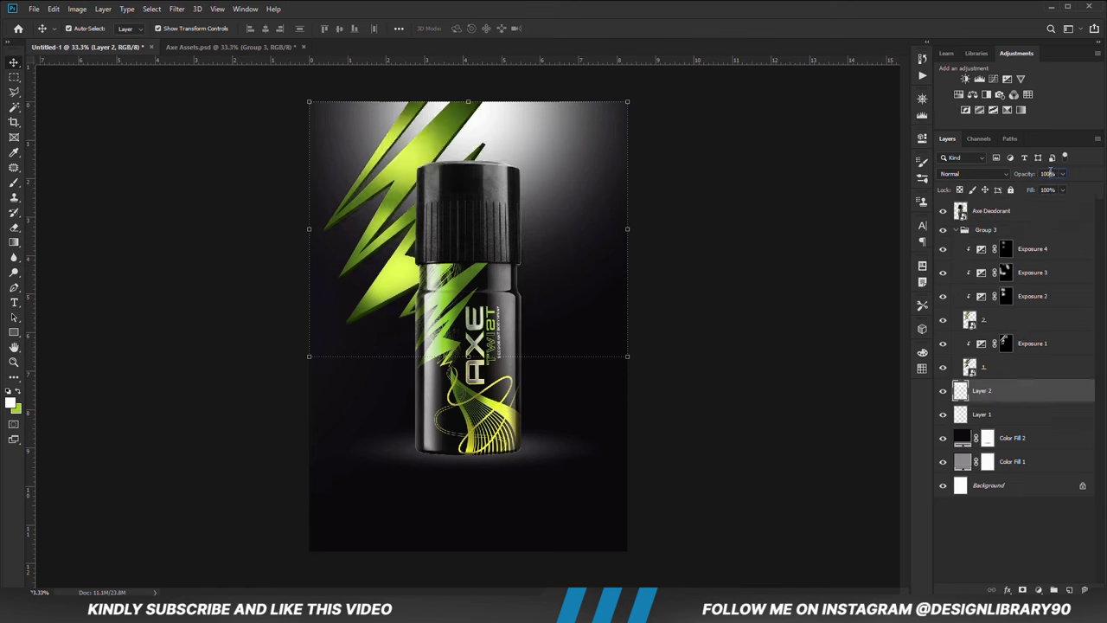
text(25)
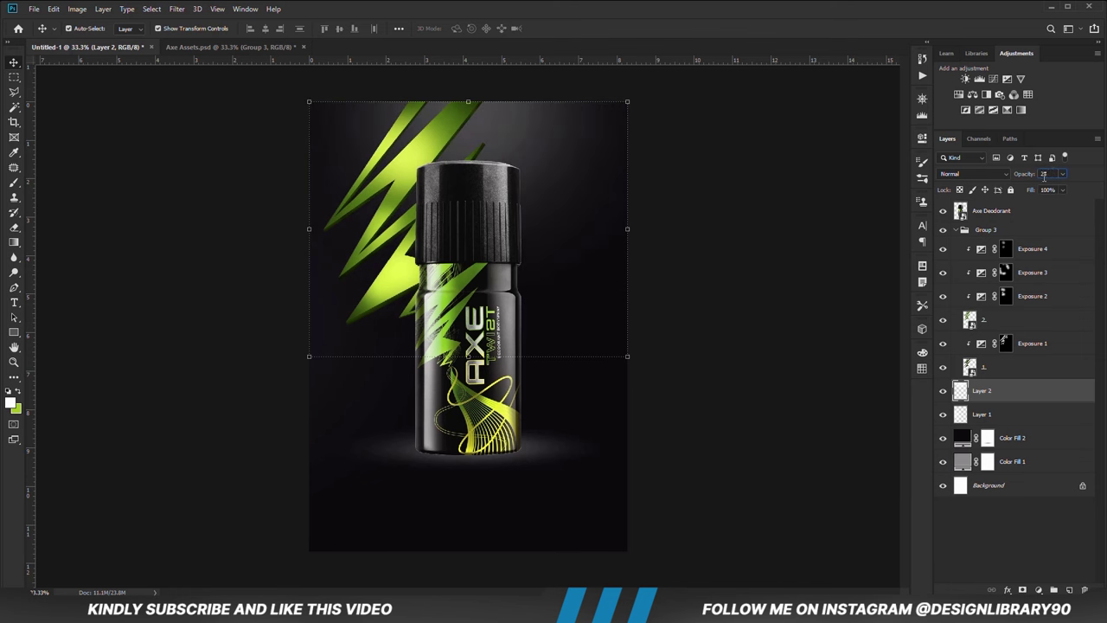
drag(1045, 185, 1049, 186)
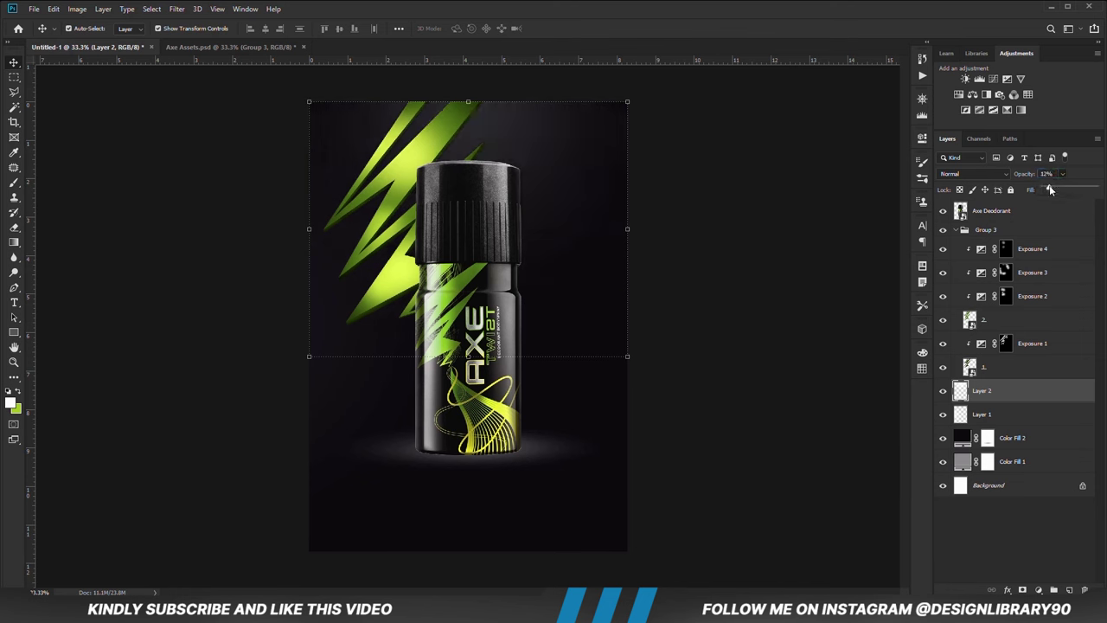
Stretch the white glow layer slightly upward past the poster's upper edge and deselect it.
drag(467, 98, 467, 92)
key(Return)
click(698, 230)
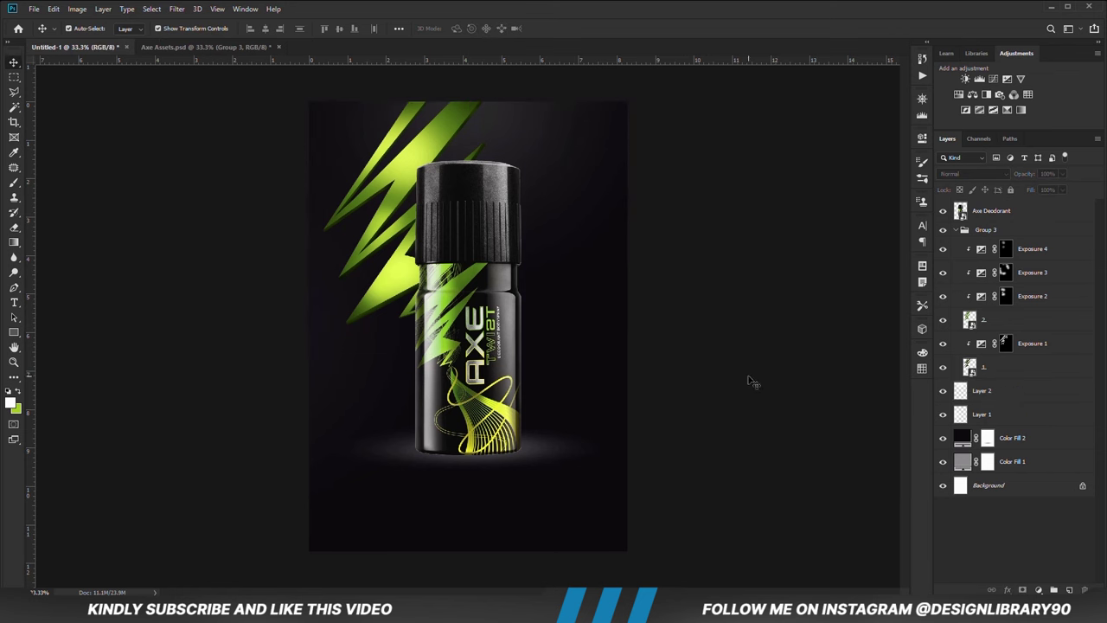
Add a clipped Exposure adjustment with lowered exposure above the Axe Deodorant layer and invert its mask to black.
click(464, 435)
click(943, 211)
click(942, 211)
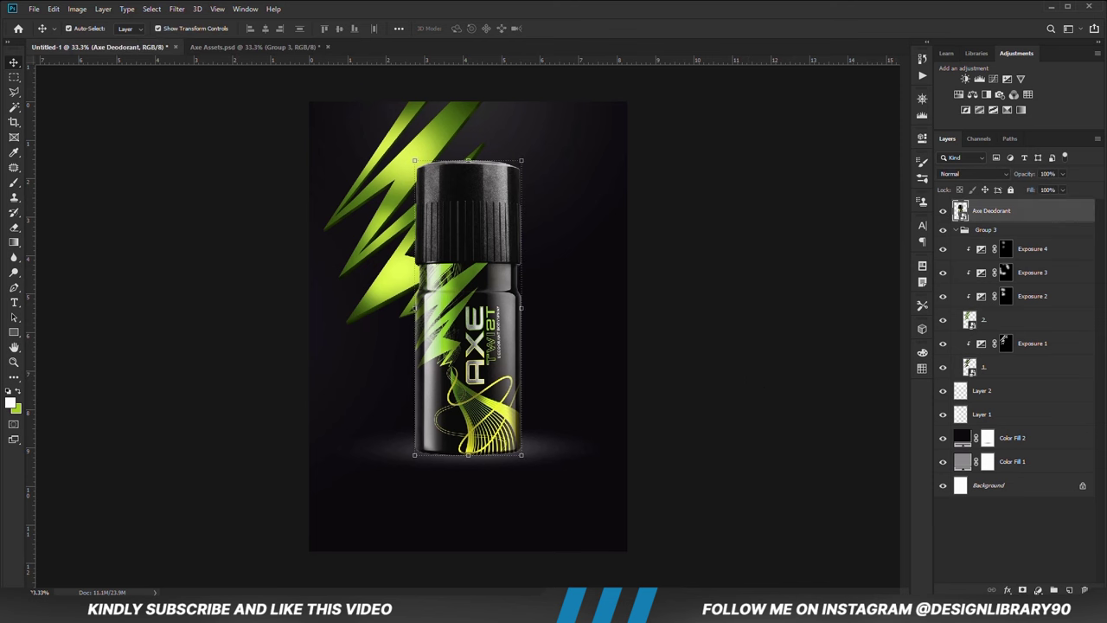
click(1037, 589)
click(1034, 454)
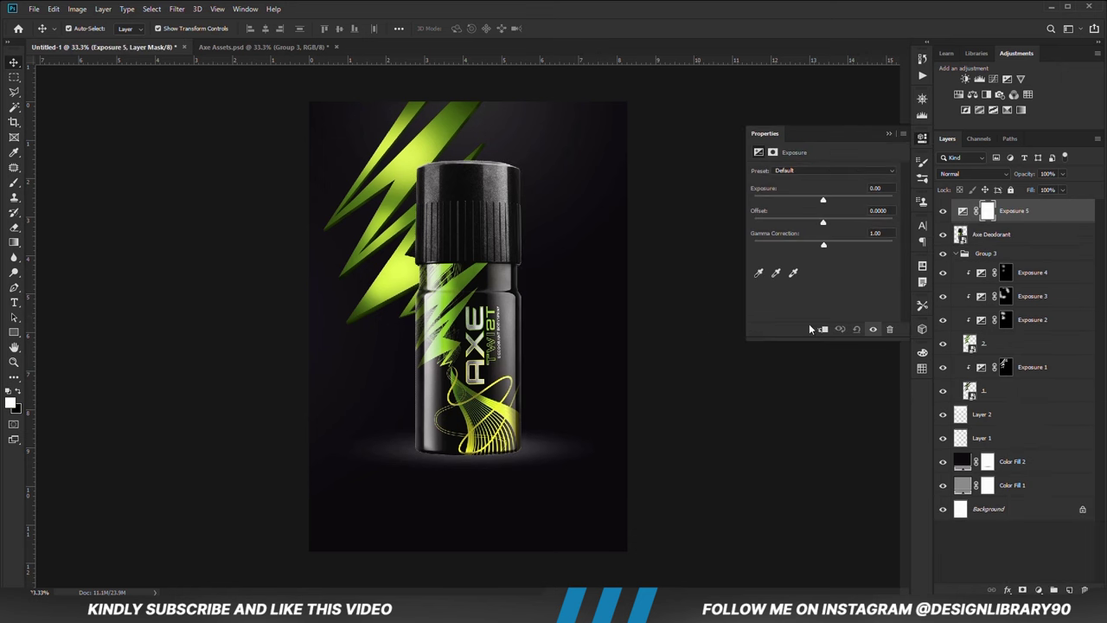
click(822, 329)
drag(822, 200, 785, 201)
click(888, 134)
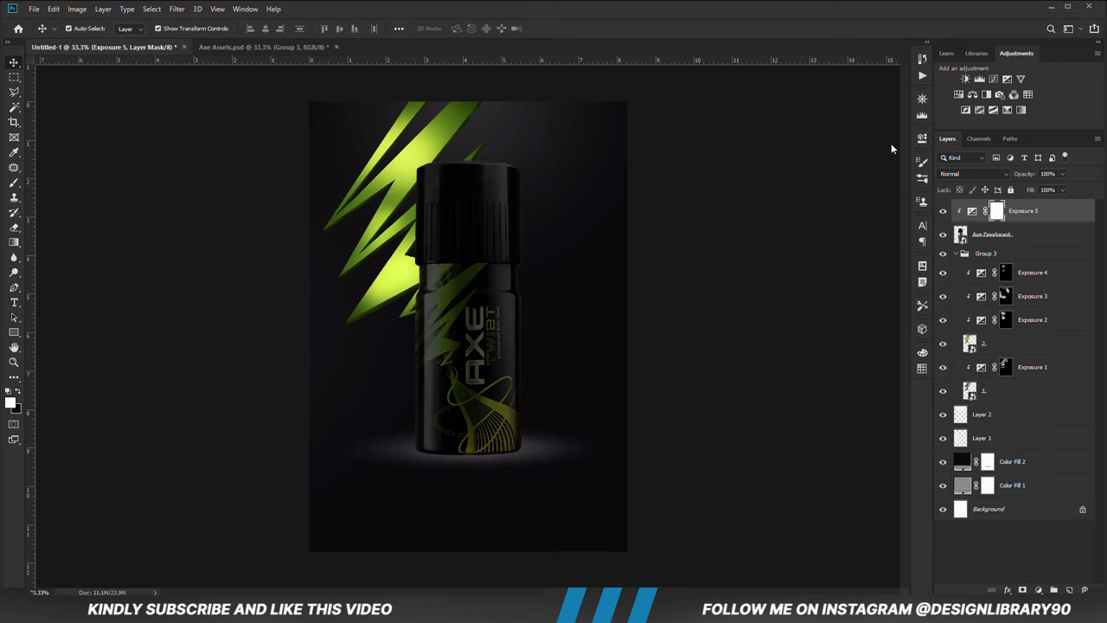
key(ctrl+i)
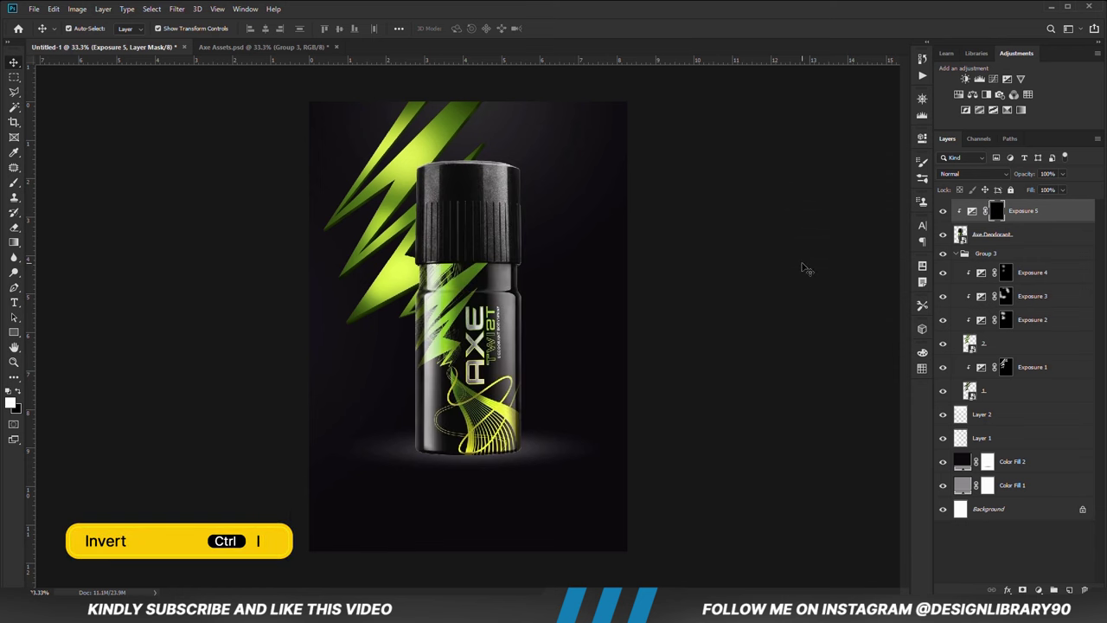
Paint shadows along the can's right side and base in the Exposure 5 mask with a soft white brush at 18% opacity.
right_click(14, 182)
click(70, 180)
key(bracketleft)
key(bracketleft)
key(bracketleft)
key(bracketleft)
key(bracketleft)
drag(271, 31, 235, 47)
click(397, 9)
key(bracketleft)
key(bracketleft)
key(bracketleft)
click(530, 149)
mouse_move(502, 146)
mouse_down()
mouse_move(443, 132)
mouse_move(572, 136)
mouse_move(573, 235)
mouse_move(552, 300)
mouse_move(568, 395)
mouse_move(493, 482)
mouse_move(433, 487)
mouse_move(434, 460)
mouse_up()
key(bracketleft)
key(bracketleft)
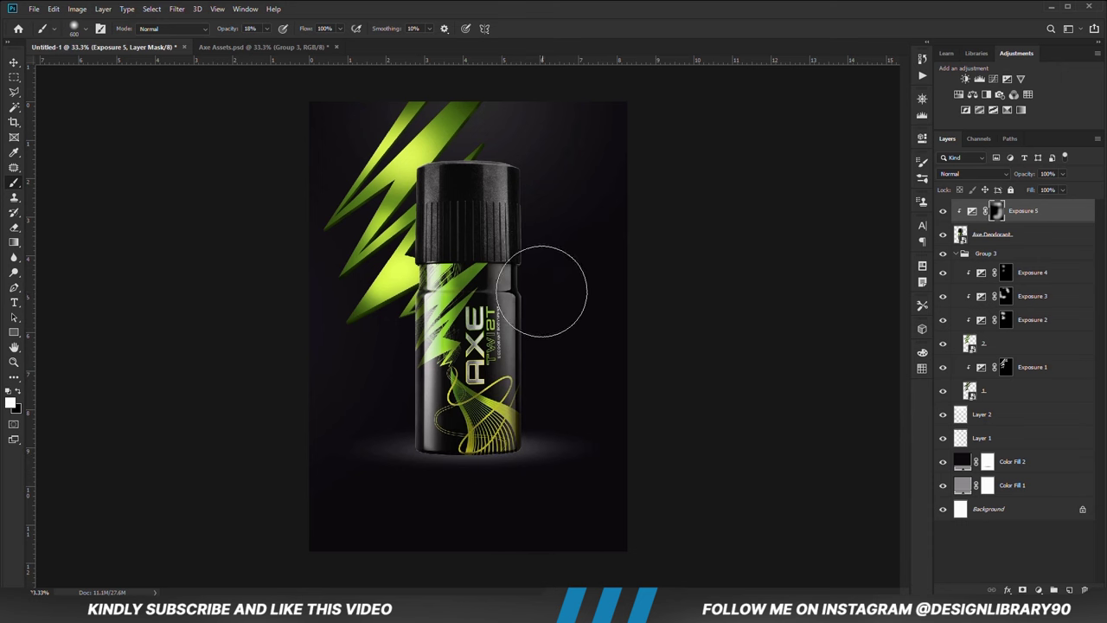
Compare the can with and without the Exposure 5 shading and reduce that layer's opacity to 71%.
click(943, 212)
click(942, 212)
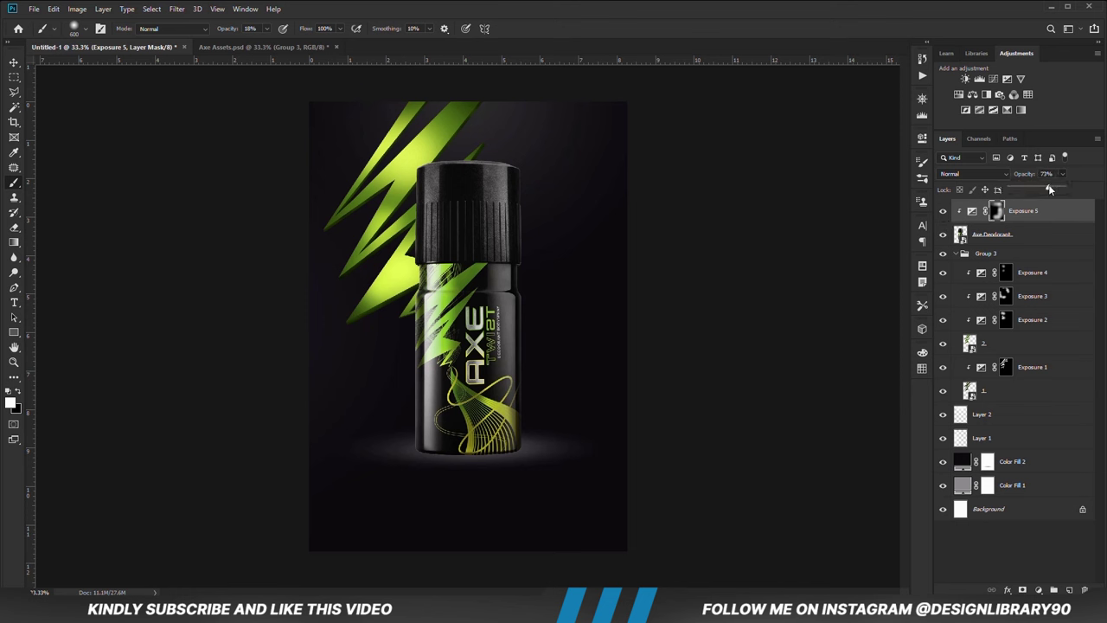
drag(1050, 190, 1047, 190)
Add another clipped Exposure adjustment with lowered exposure above Exposure 5 and invert its mask to black.
click(1052, 589)
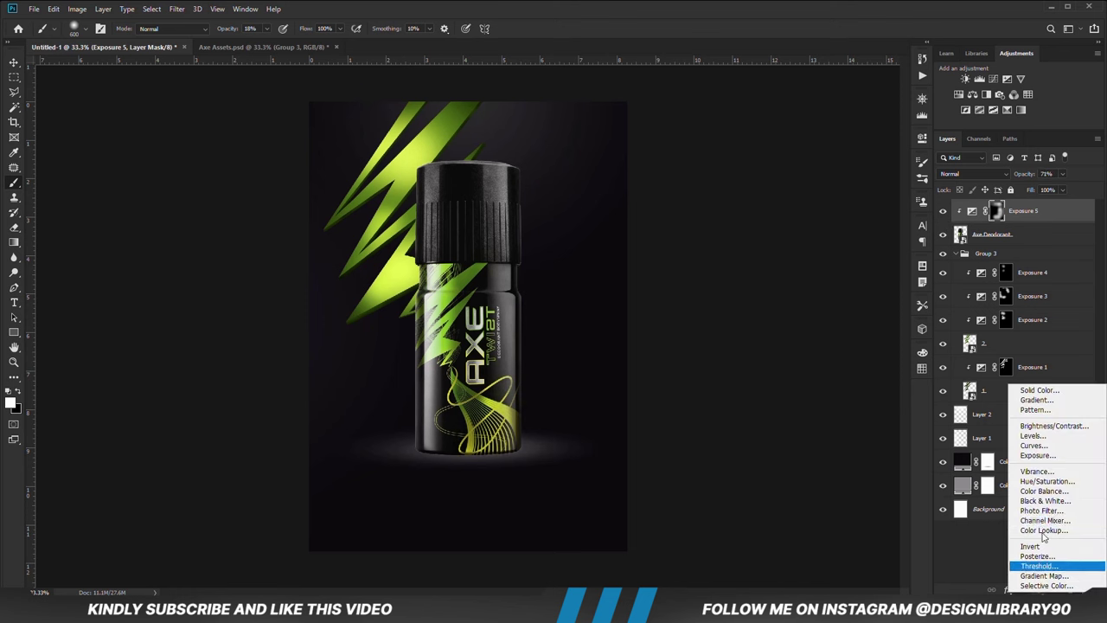
click(1038, 455)
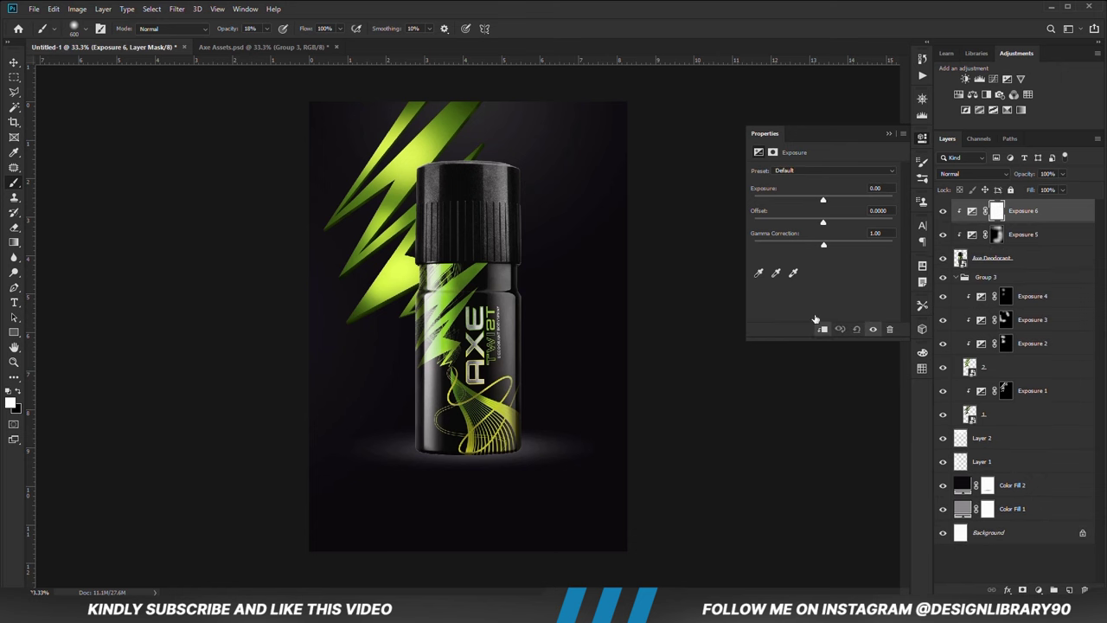
click(888, 133)
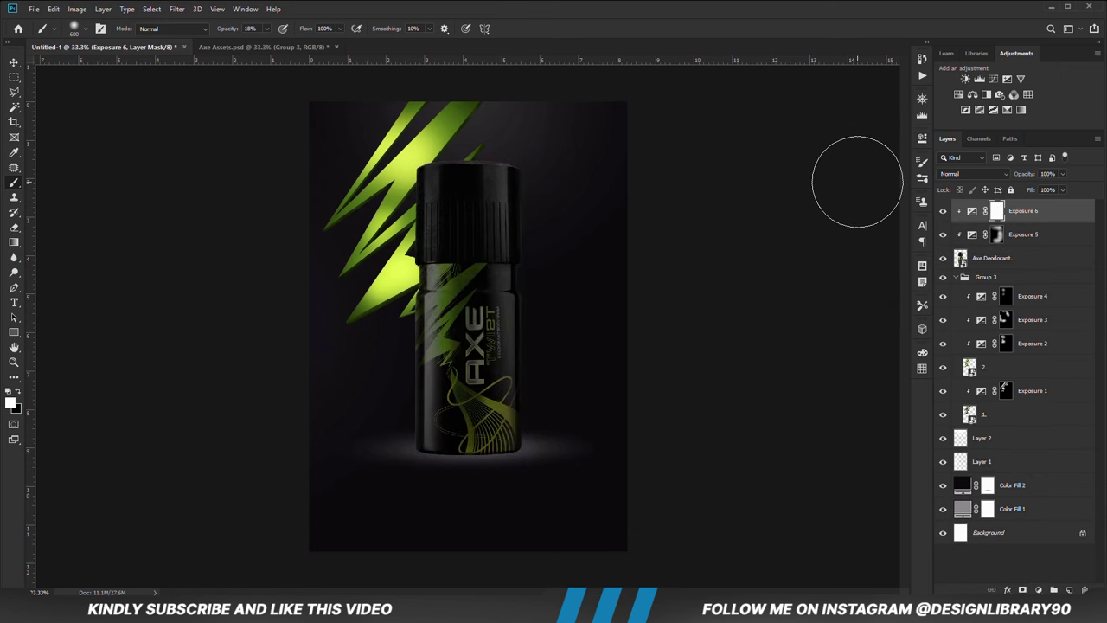
key(ctrl+i)
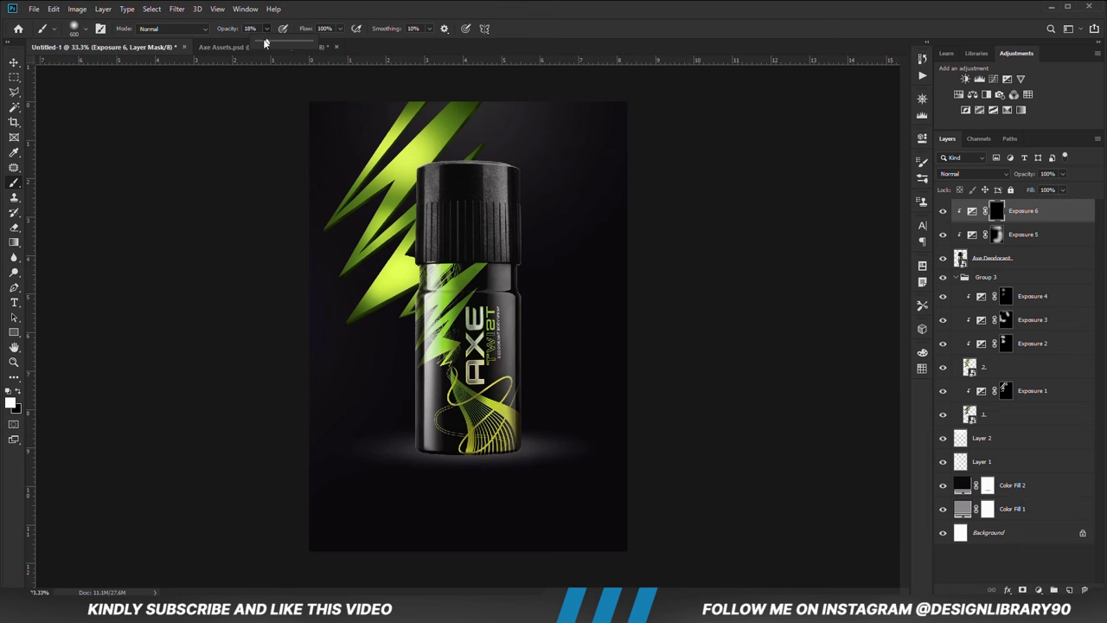
Paint faint shadows on the cap and the can's left side in the Exposure 6 mask with an 800 px brush at 9% opacity.
click(325, 9)
key(bracketright)
key(bracketright)
click(466, 195)
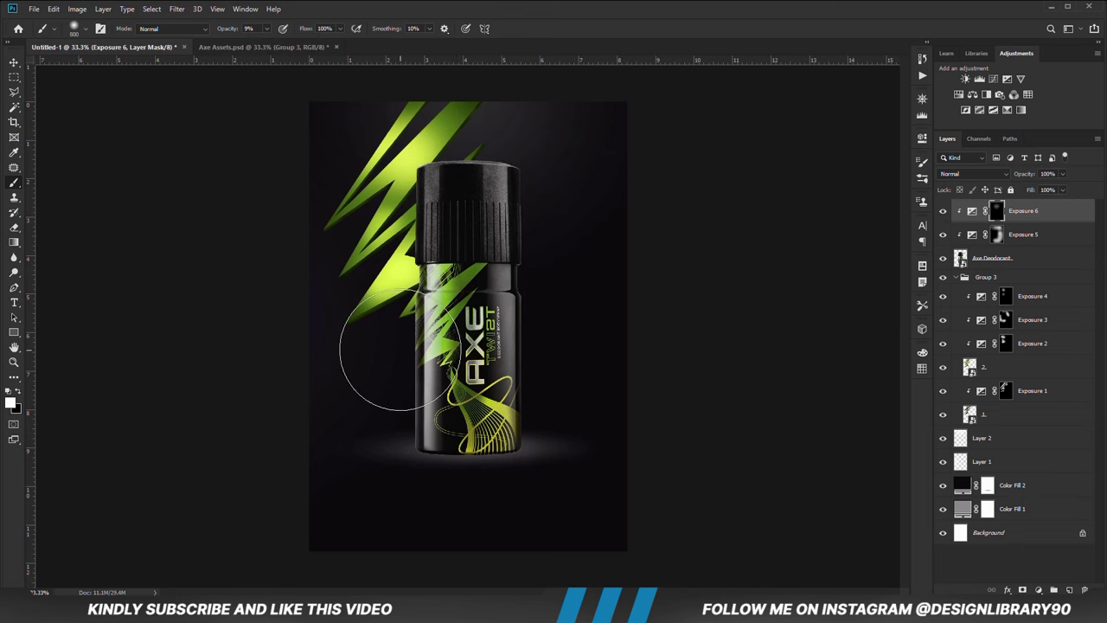
click(406, 414)
Extend the Exposure 6 shading around the can's lower edge with smaller brushes, from 200 px up to 600 px.
key(bracketleft)
key(bracketleft)
key(bracketleft)
key(bracketleft)
key(bracketleft)
key(bracketleft)
key(bracketleft)
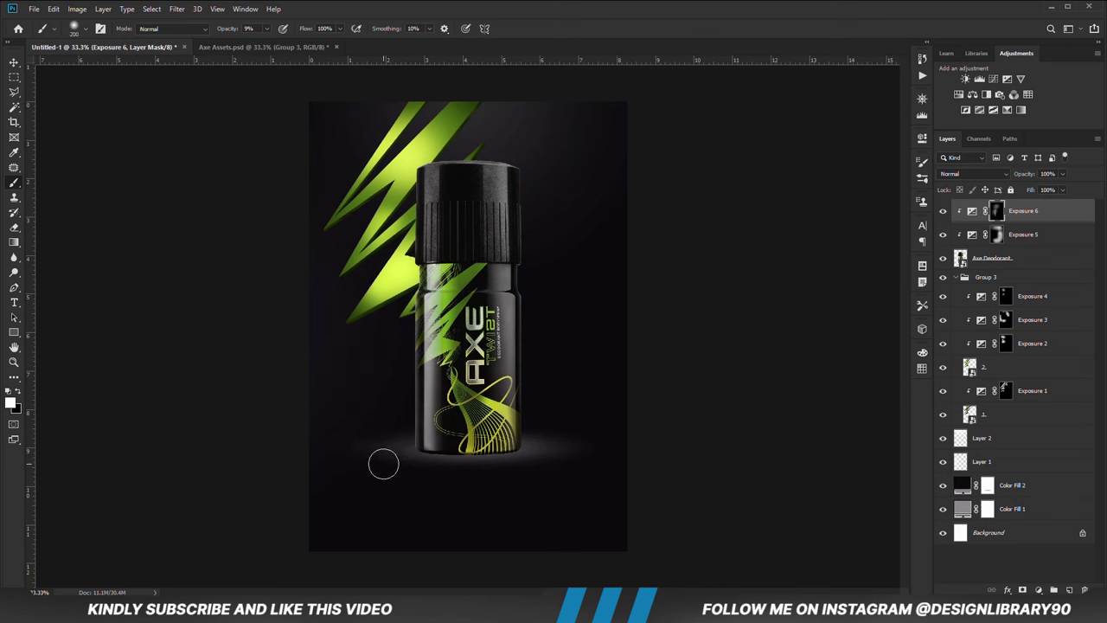
key(bracketright)
key(bracketright)
key(bracketright)
mouse_move(451, 467)
mouse_down()
mouse_move(550, 389)
mouse_move(546, 437)
mouse_up()
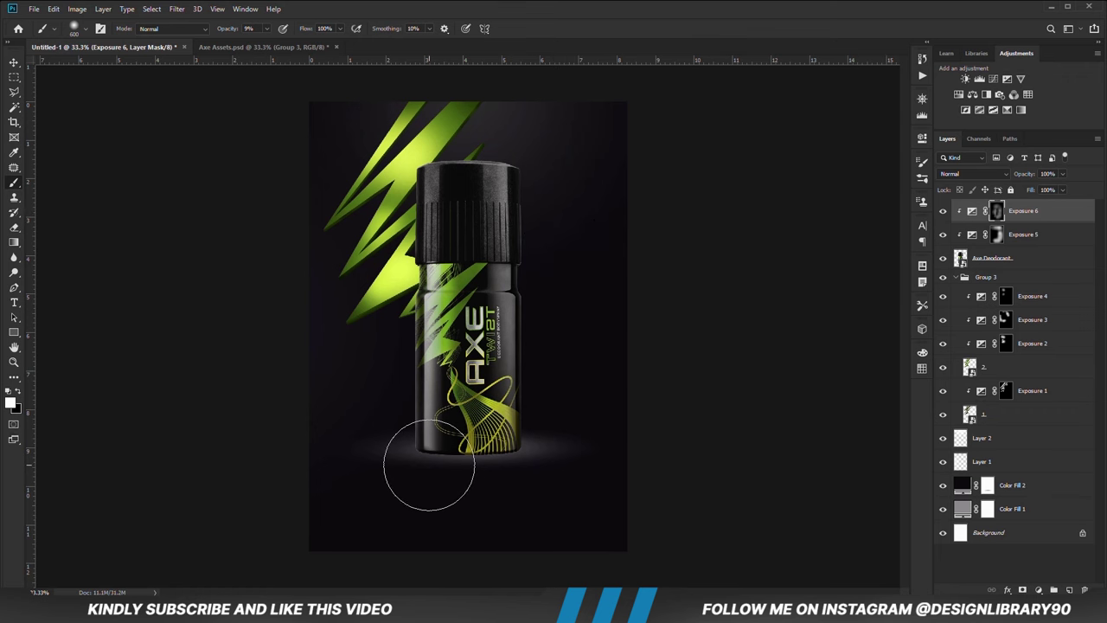
key(v)
Add a third clipped Exposure adjustment above Exposure 6 and invert its mask to black.
click(1038, 589)
click(1037, 452)
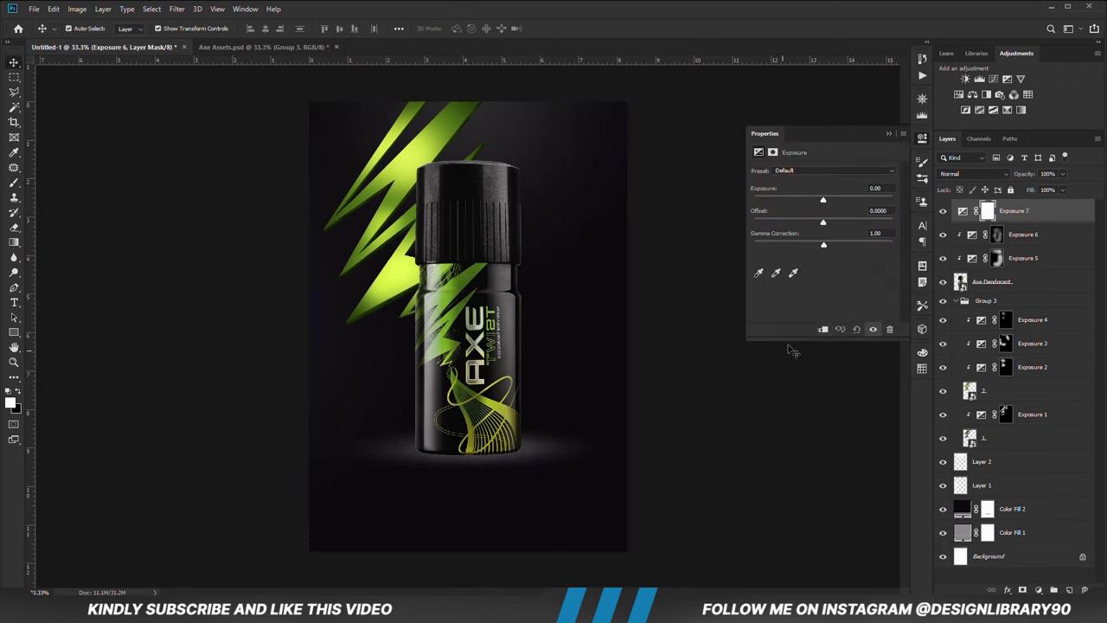
key(ctrl+i)
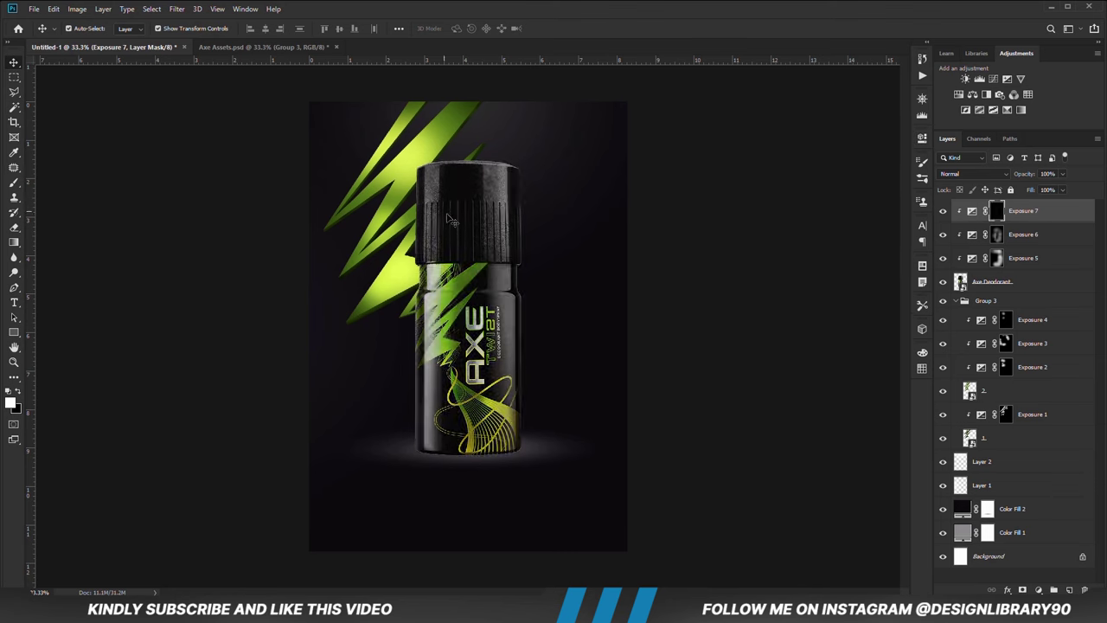
Paint along the can's left side in the Exposure 7 mask with a white brush and lower that layer's opacity.
click(14, 183)
mouse_move(366, 320)
mouse_down()
mouse_move(394, 198)
mouse_move(393, 361)
mouse_move(408, 191)
mouse_move(382, 445)
mouse_up()
click(943, 216)
click(943, 216)
click(1062, 173)
drag(1057, 186, 1042, 186)
key(v)
Add a lime-green Solid Color fill layer on top, using the third hex code copied from the Notepad list.
click(1038, 589)
click(990, 314)
key(alt+Tab)
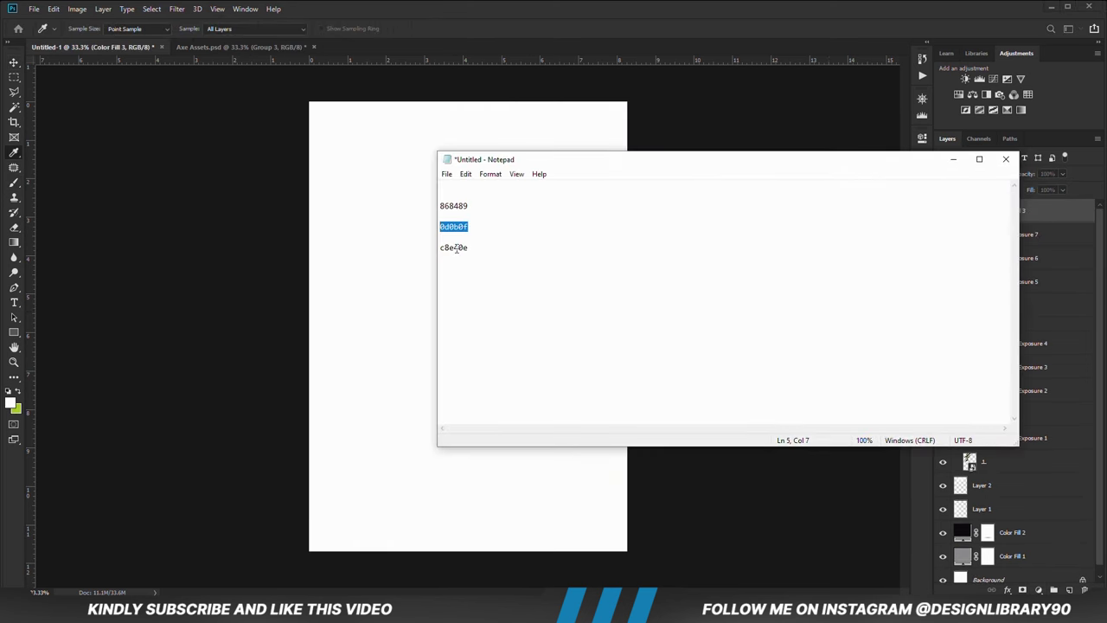
right_click(468, 248)
click(484, 285)
key(alt+Tab)
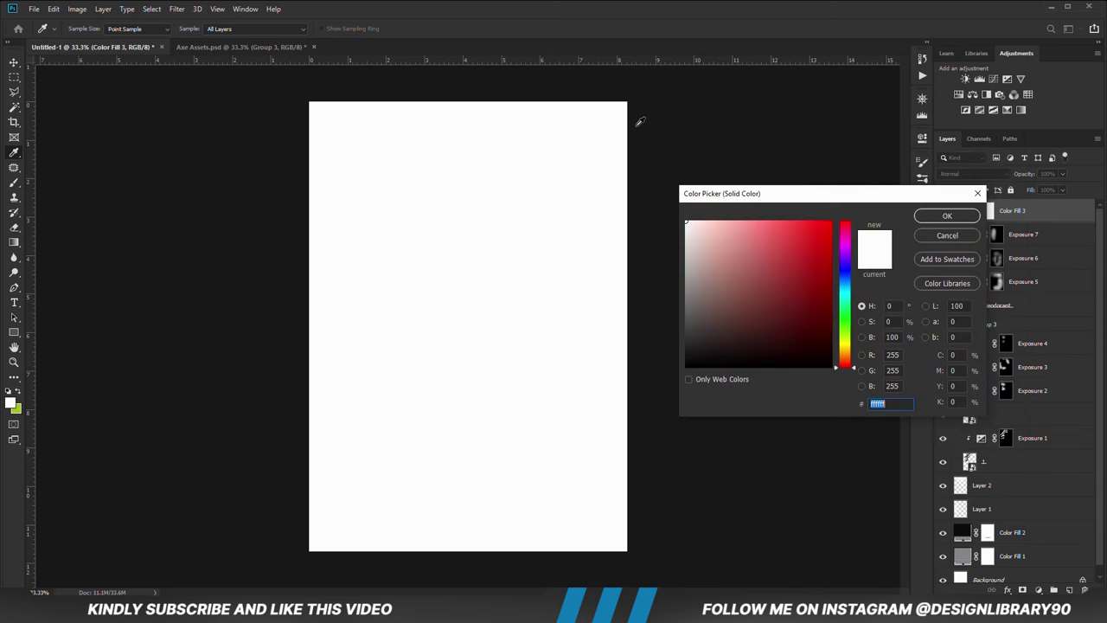
right_click(876, 404)
click(896, 452)
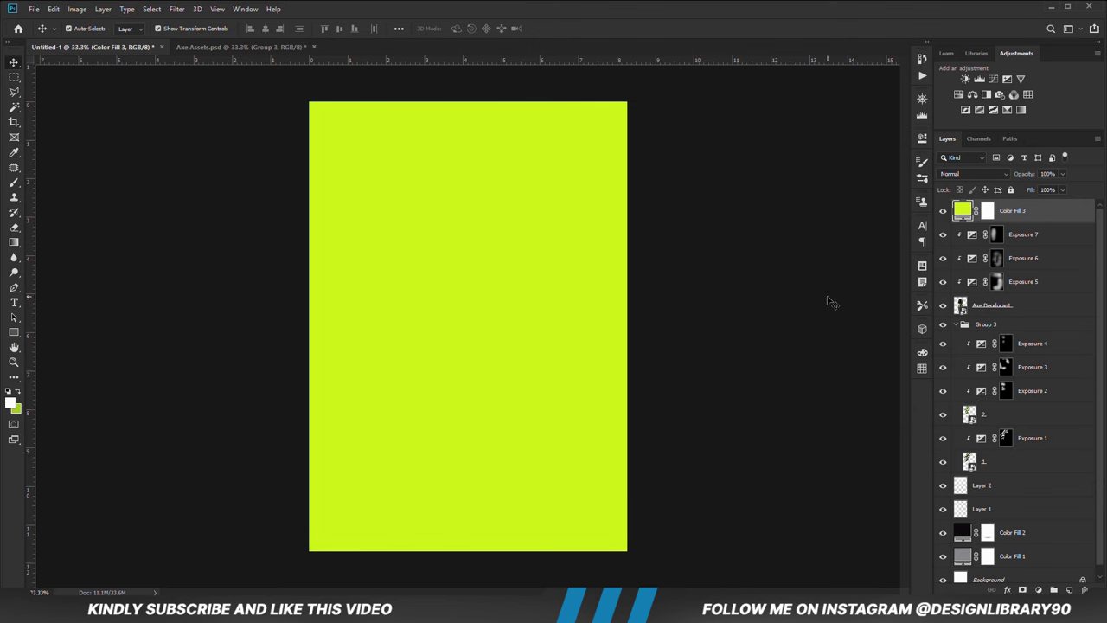
Clip the lime-green fill layer to the can and set its blend mode to Linear Dodge (Add).
right_click(1035, 216)
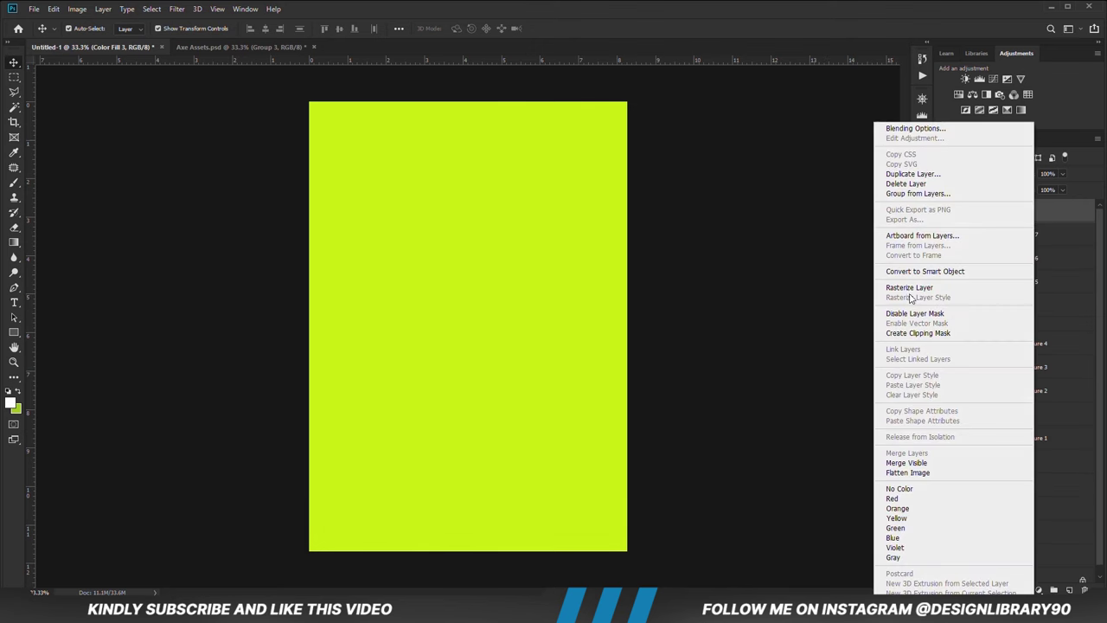
click(912, 333)
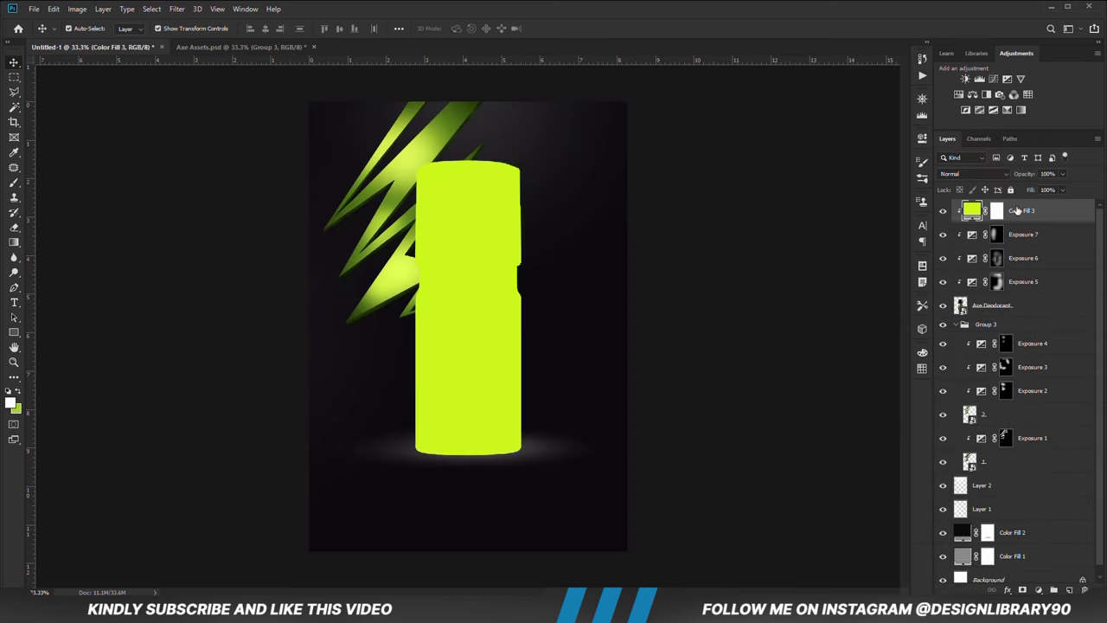
click(971, 172)
click(955, 288)
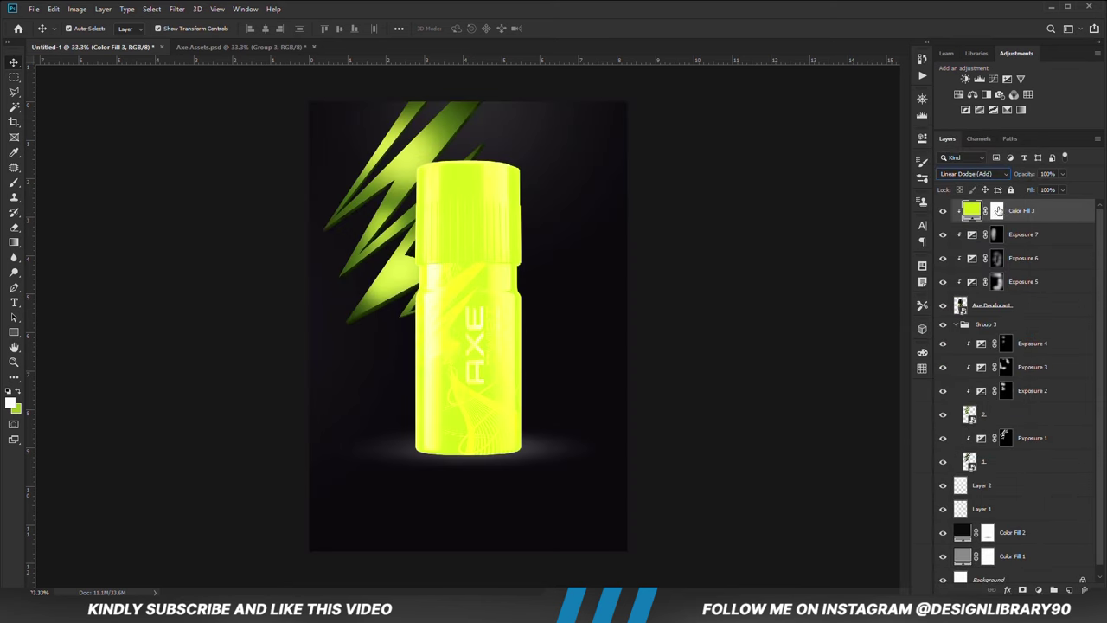
Split the Underlying Layer black slider to 22 / 70 in the lime-green fill's Blend If settings.
right_click(1048, 217)
click(914, 129)
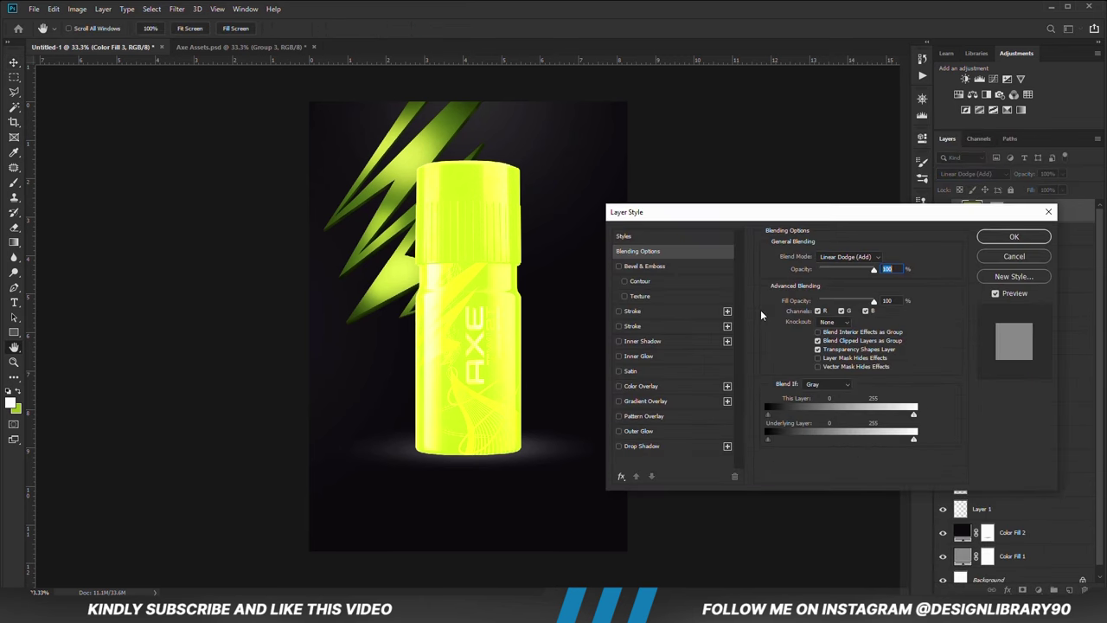
drag(770, 439, 808, 446)
click(1014, 236)
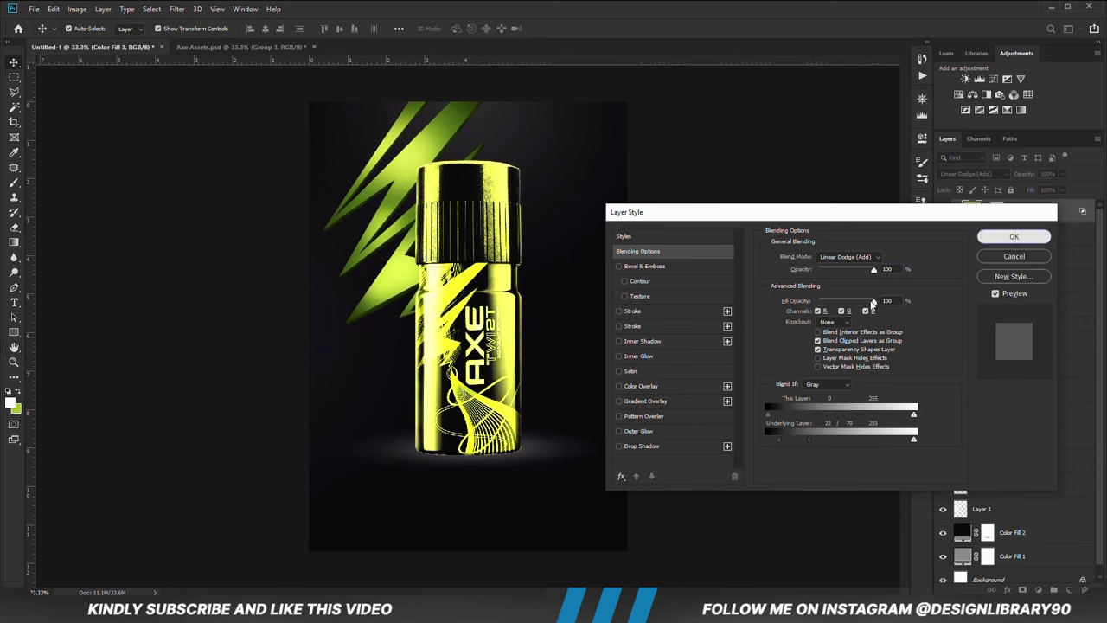
Invert the Color Fill 3 mask to black and set the Brush tool to 24% opacity.
click(996, 210)
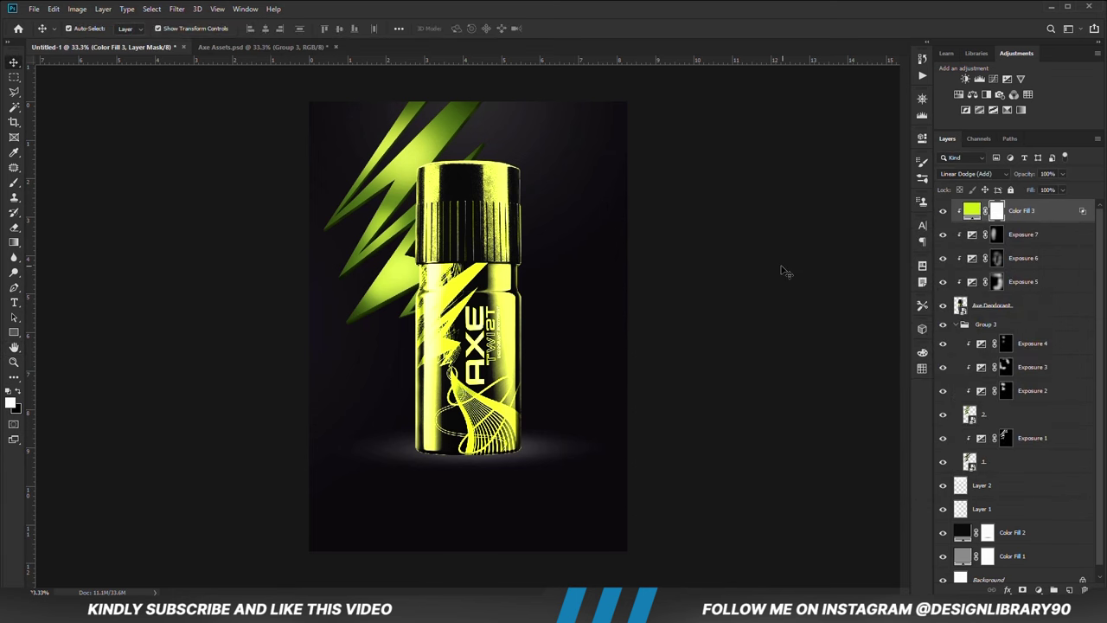
key(ctrl+i)
click(13, 184)
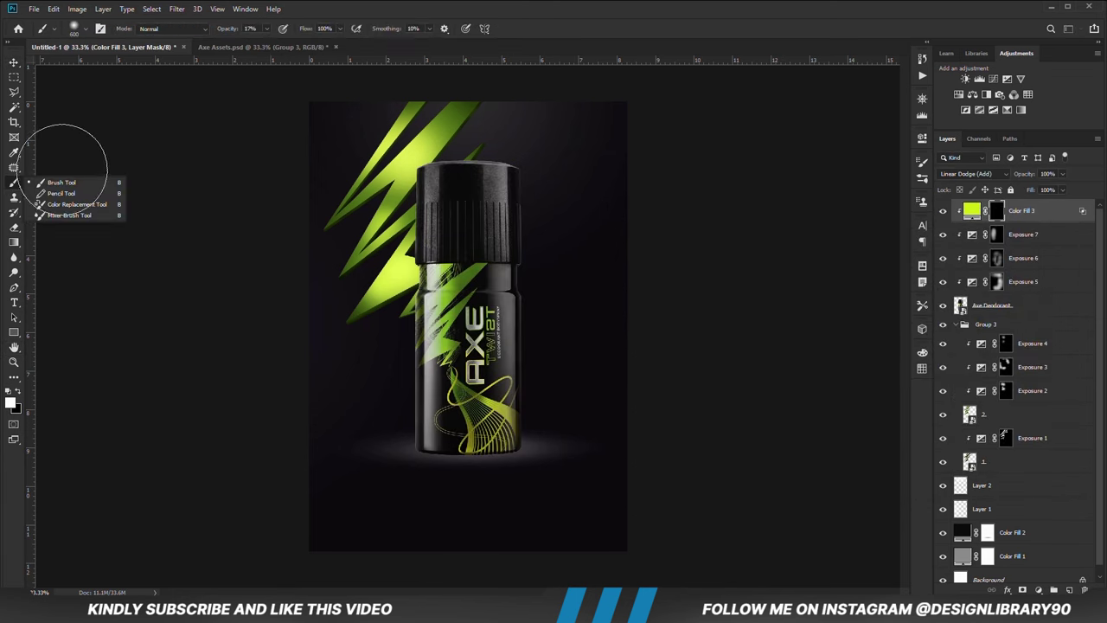
click(266, 29)
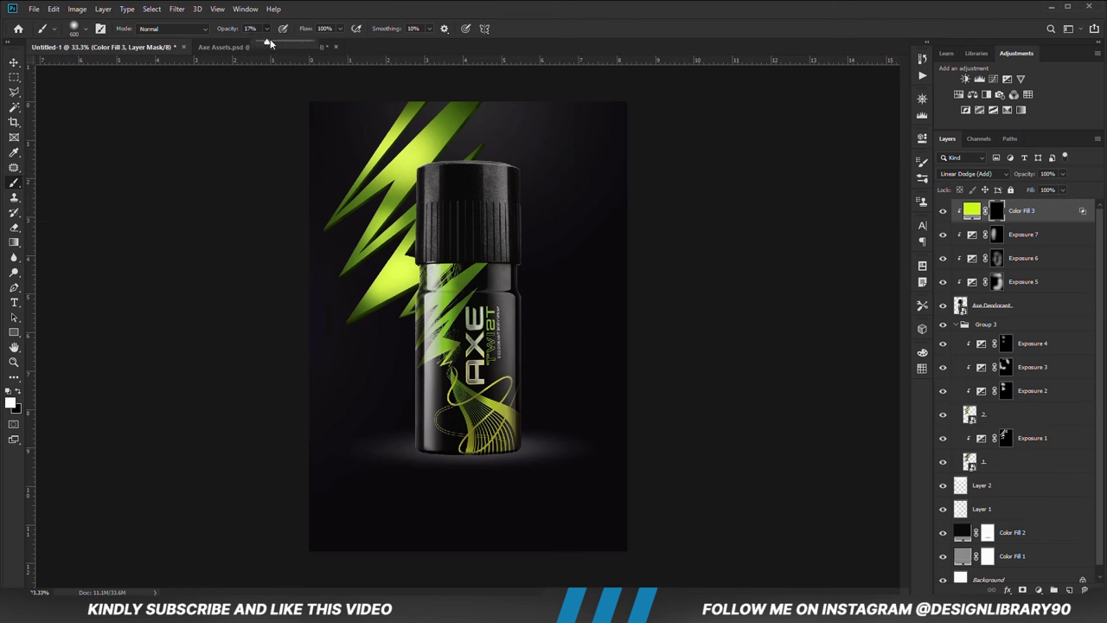
click(395, 4)
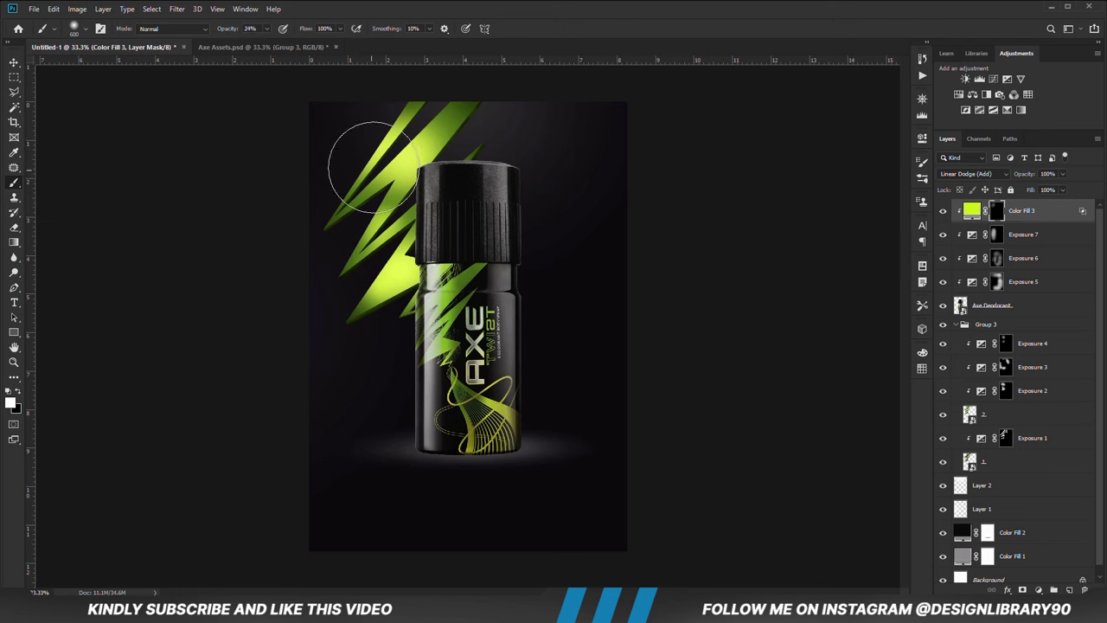